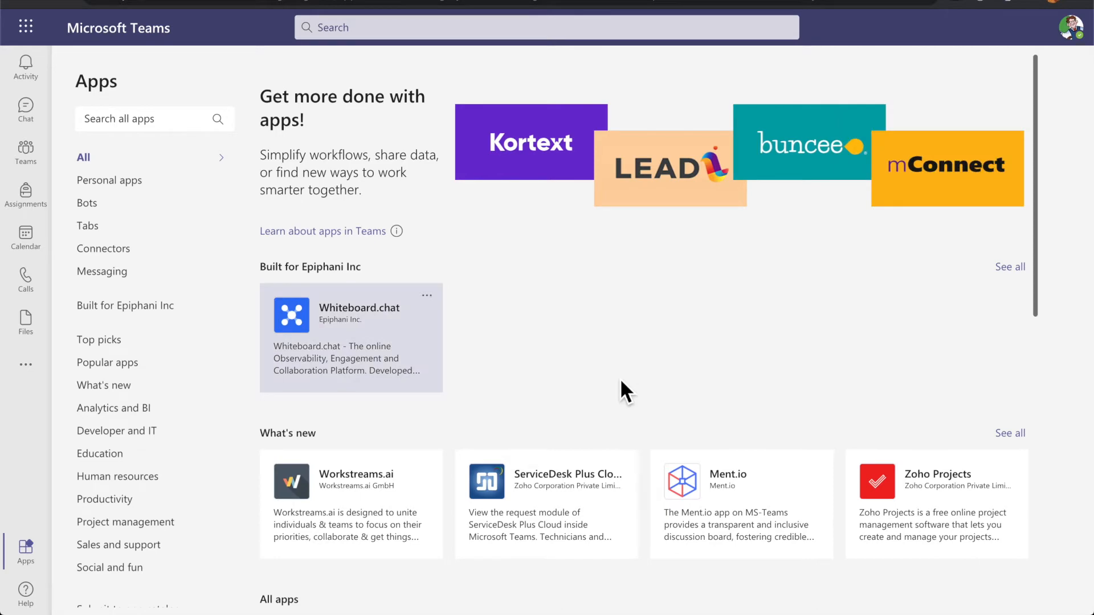
Go to the Teams Apps page and open the Whiteboard.chat card under Built for Epiphani Inc
{"action": "key", "text": "super+Tab"}
{"action": "key", "text": "super+Tab"}
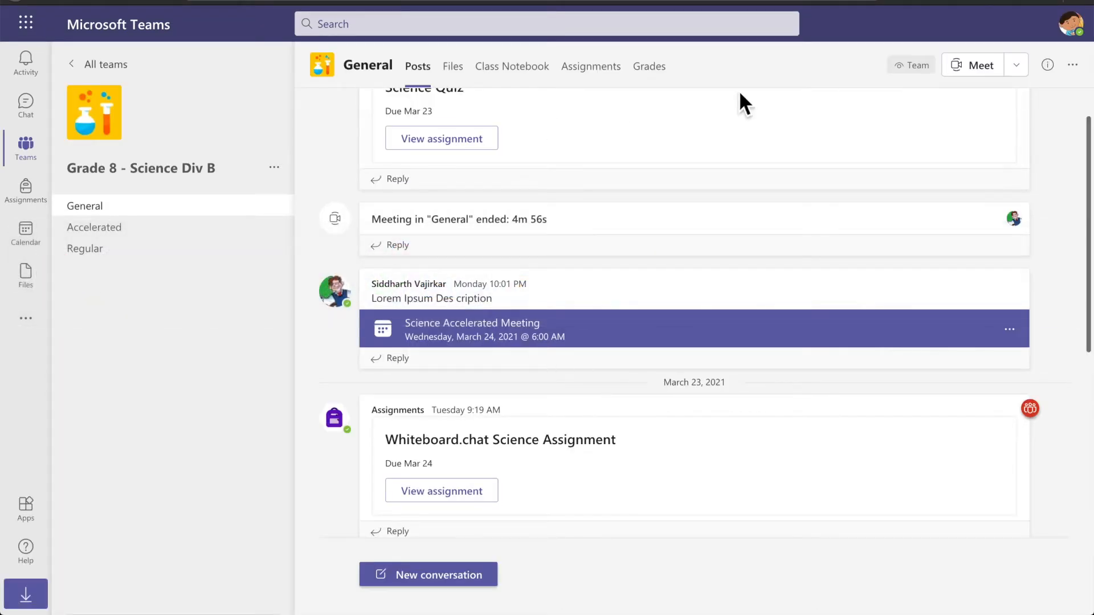
{"action": "left_click", "coordinate": [1071, 25]}
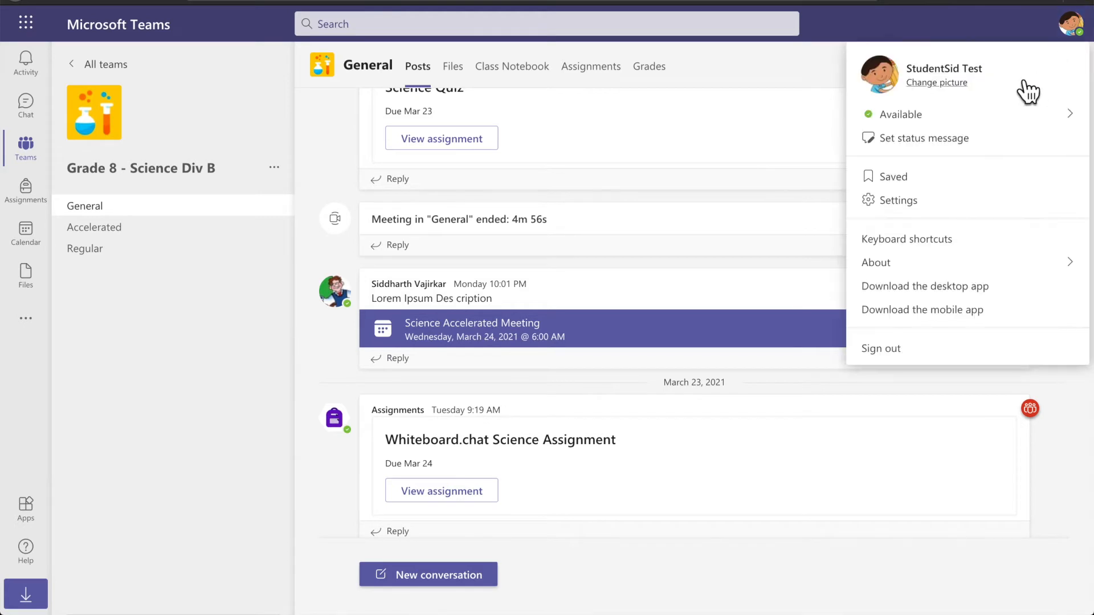
{"action": "left_click", "coordinate": [180, 337]}
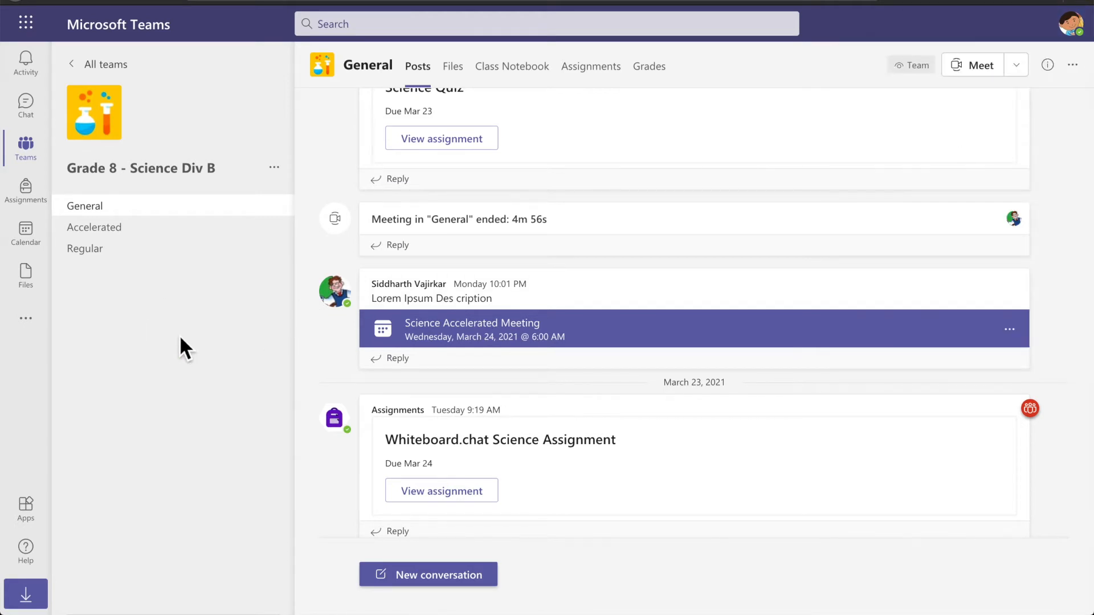
{"action": "key", "text": "super+Tab"}
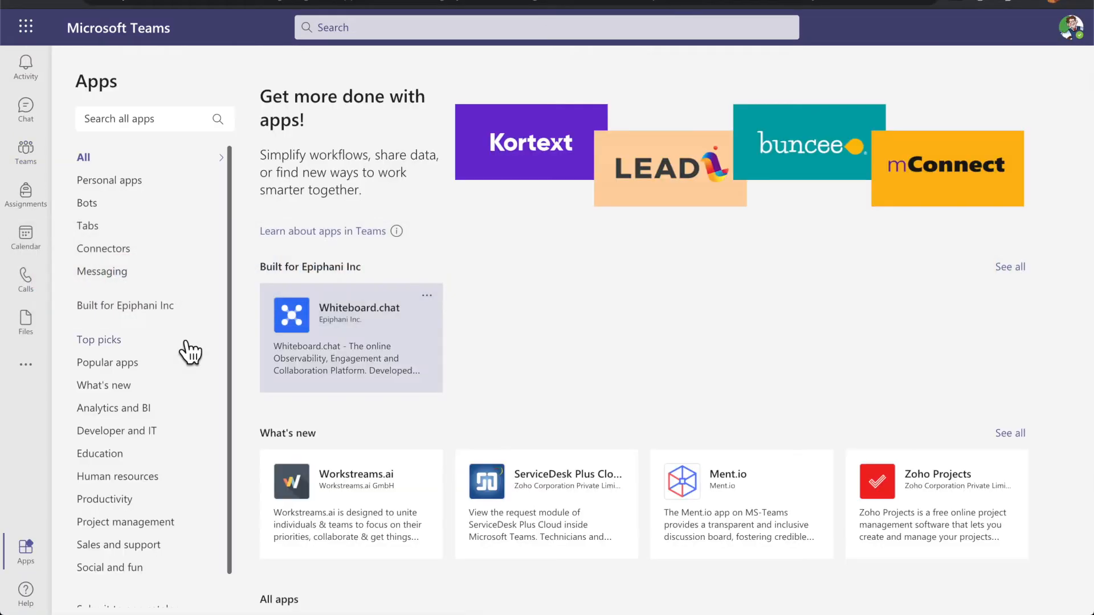
{"action": "left_click", "coordinate": [383, 364]}
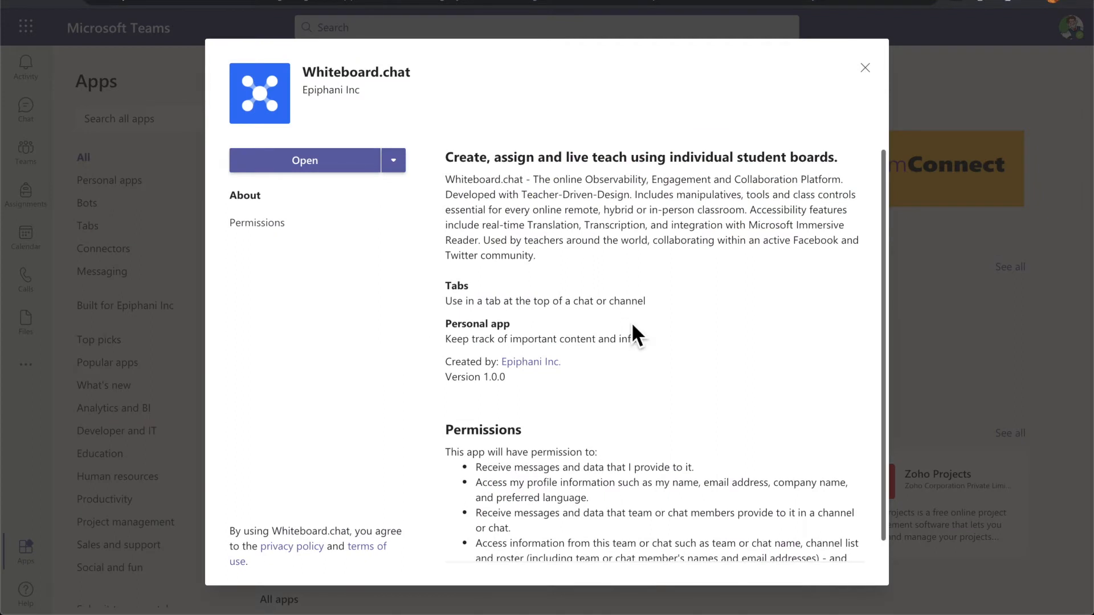
Visit the Epiphani Inc. website and check Whiteboard.chat's permissions and description
{"action": "scroll", "coordinate": [631, 322], "scroll_direction": "down", "scroll_amount": 2}
{"action": "scroll", "coordinate": [632, 328], "scroll_direction": "up", "scroll_amount": 1}
{"action": "left_click", "coordinate": [543, 365]}
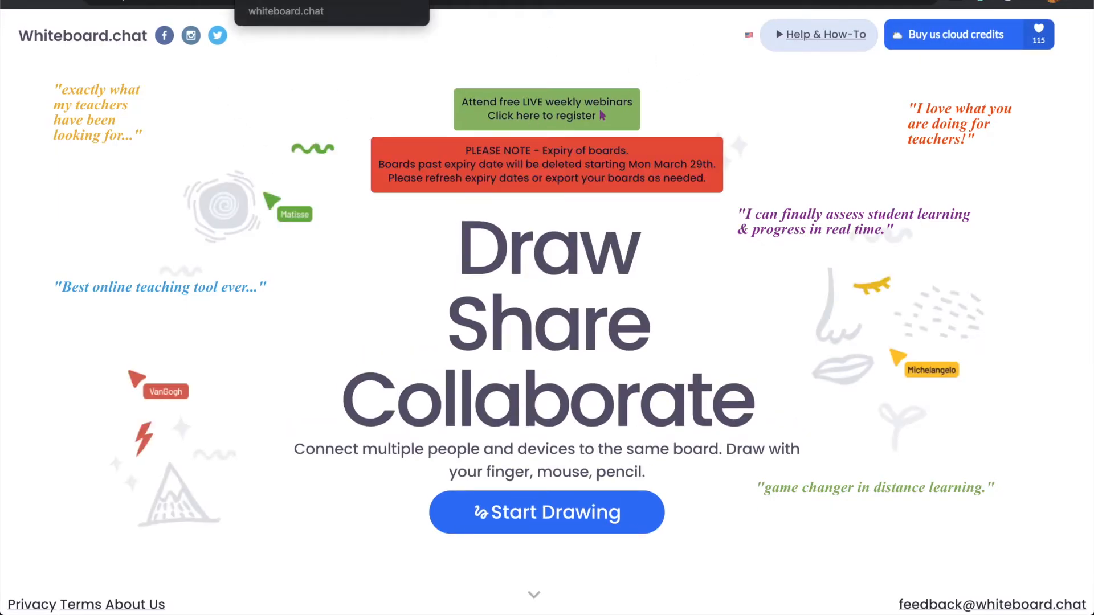
{"action": "left_click", "coordinate": [415, 0]}
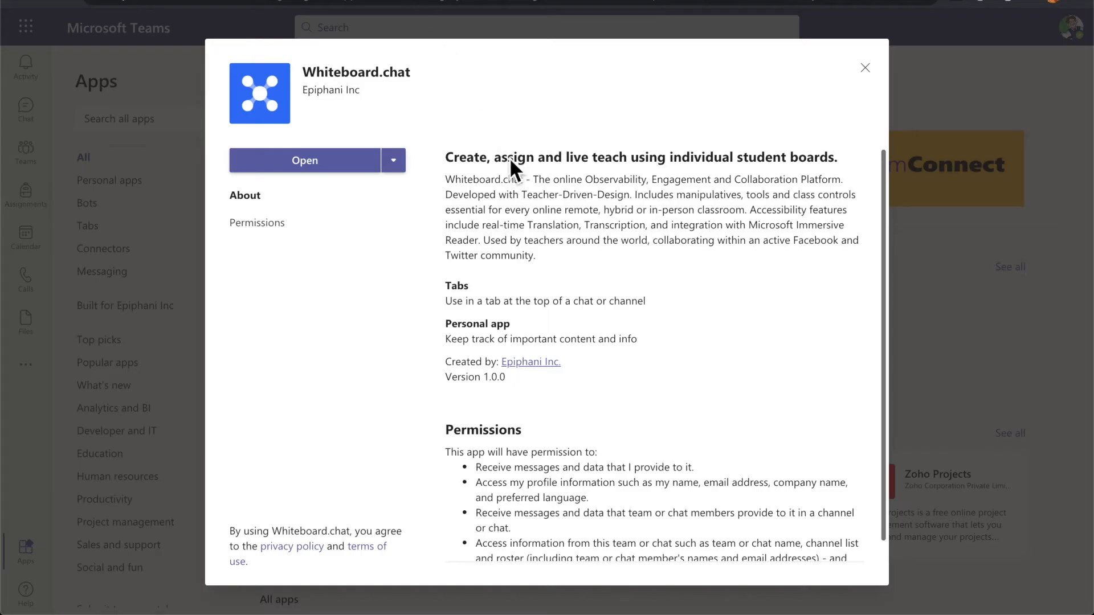
{"action": "left_click", "coordinate": [286, 234]}
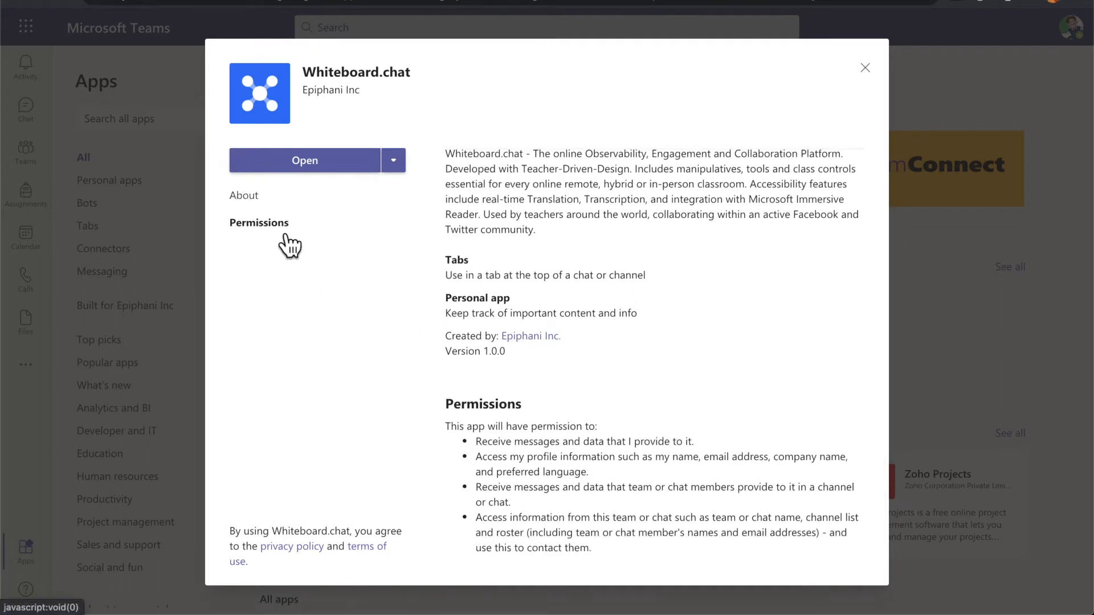
{"action": "left_click", "coordinate": [263, 198]}
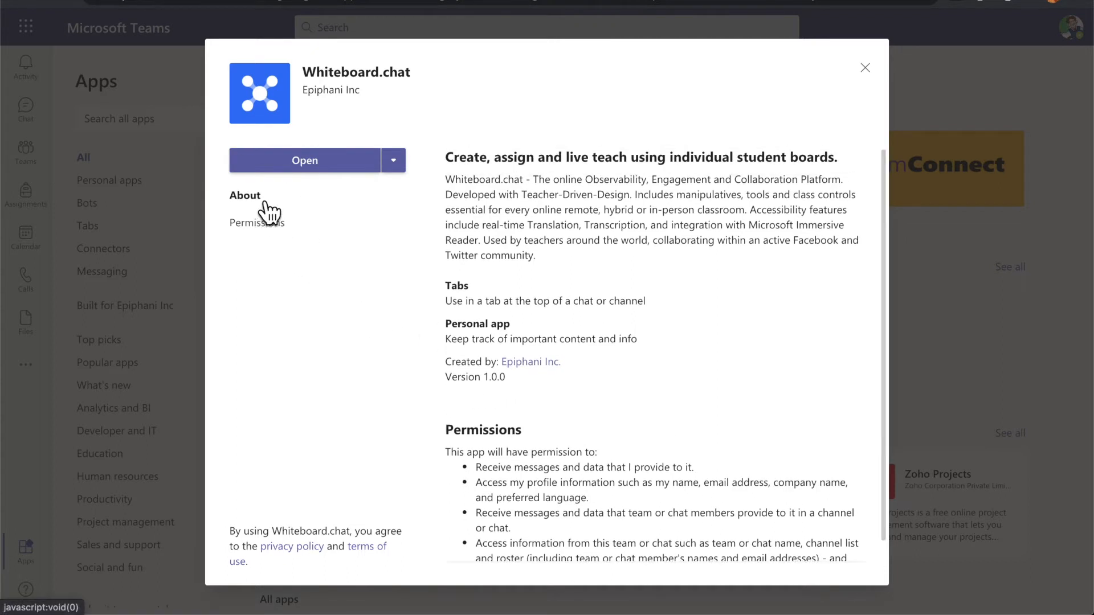
Read the Whiteboard.chat privacy policy and terms of use, then launch the app in Teams
{"action": "left_click", "coordinate": [286, 552]}
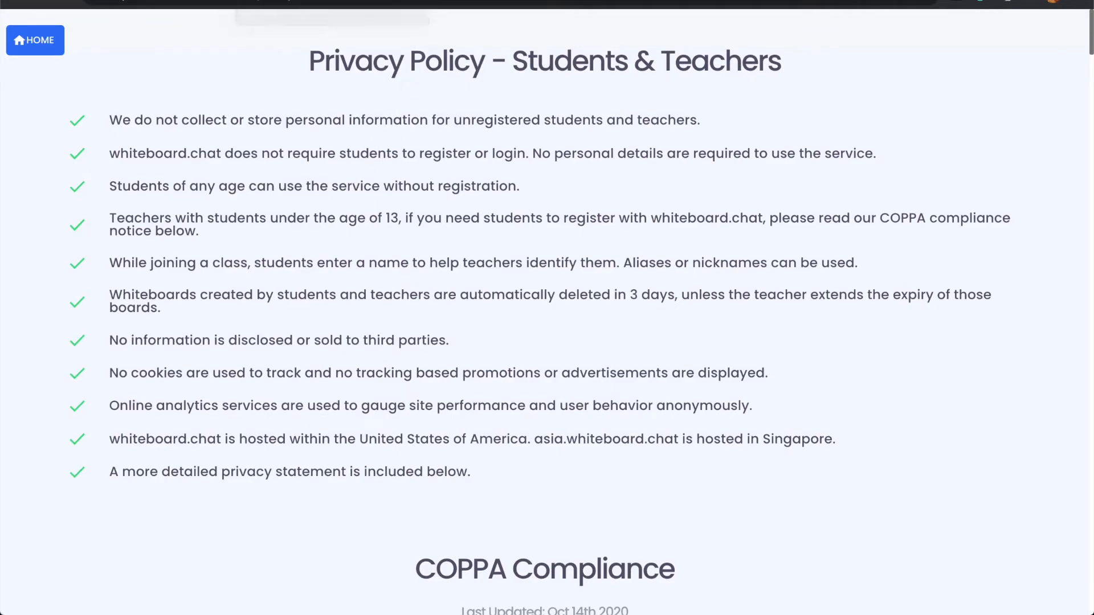
{"action": "left_click", "coordinate": [322, 2]}
{"action": "left_click", "coordinate": [377, 553]}
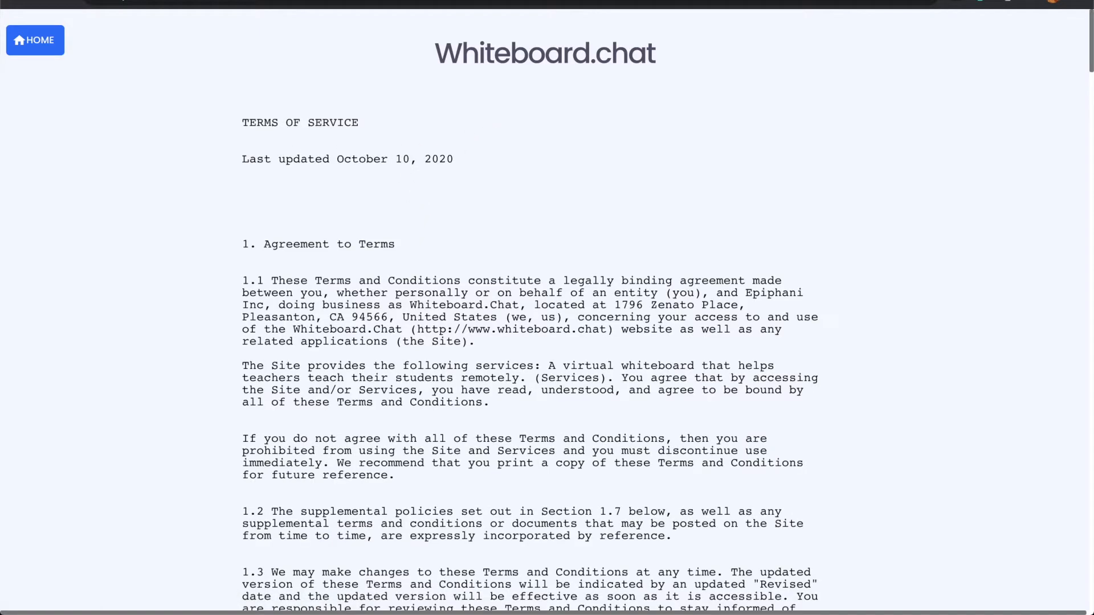
{"action": "left_click", "coordinate": [400, 1]}
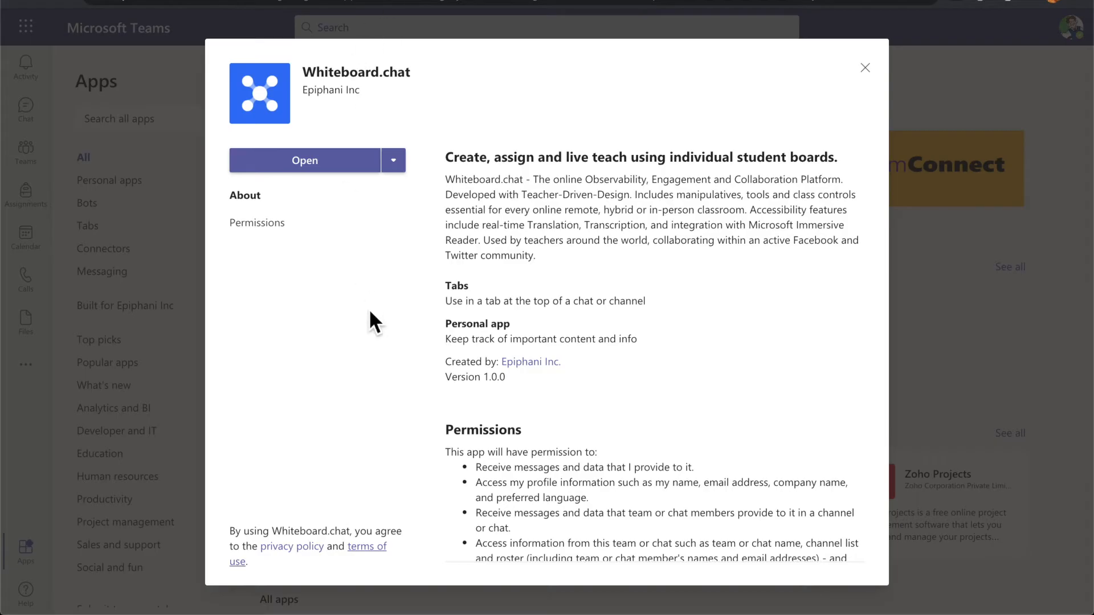
{"action": "left_click", "coordinate": [320, 168]}
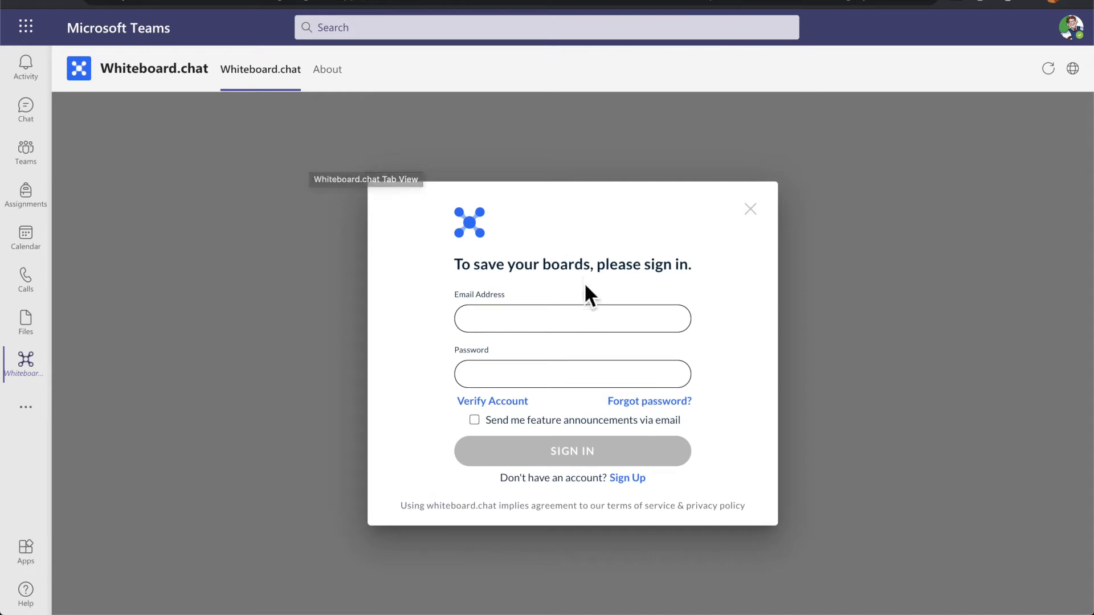
Sign in to Whiteboard.chat with the saved teacher email and the account password
{"action": "left_click", "coordinate": [567, 324]}
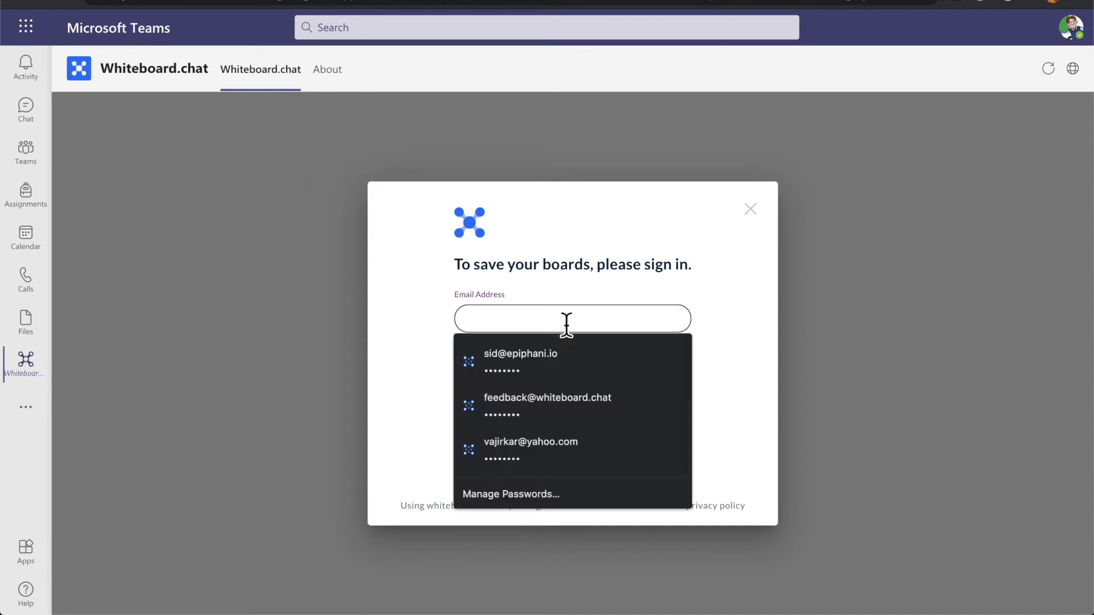
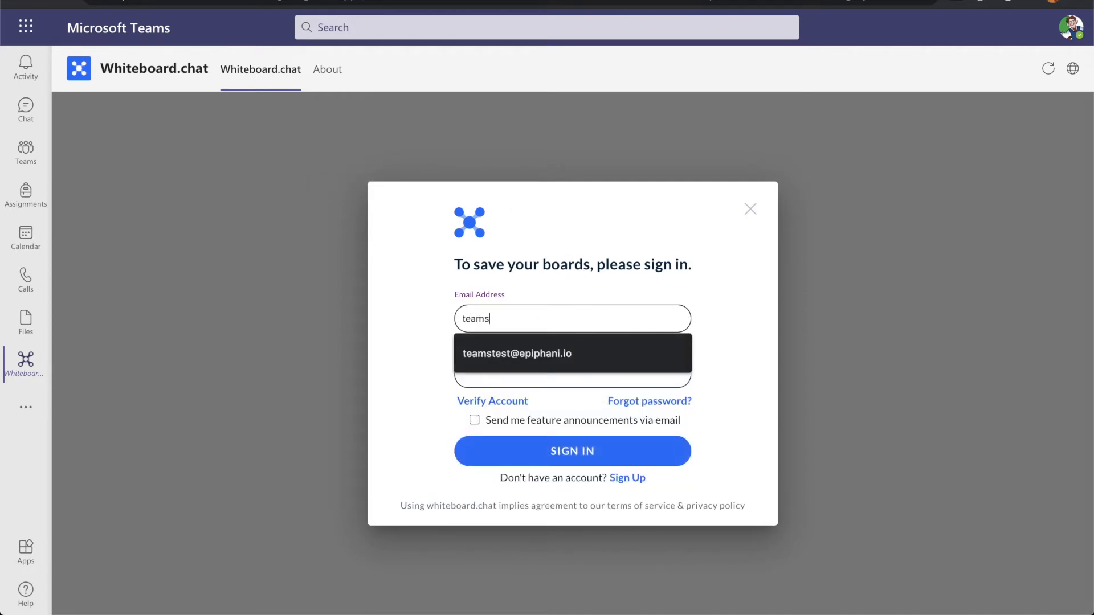
{"action": "left_click", "coordinate": [566, 358]}
{"action": "left_click", "coordinate": [566, 380]}
{"action": "type", "text": "p"}
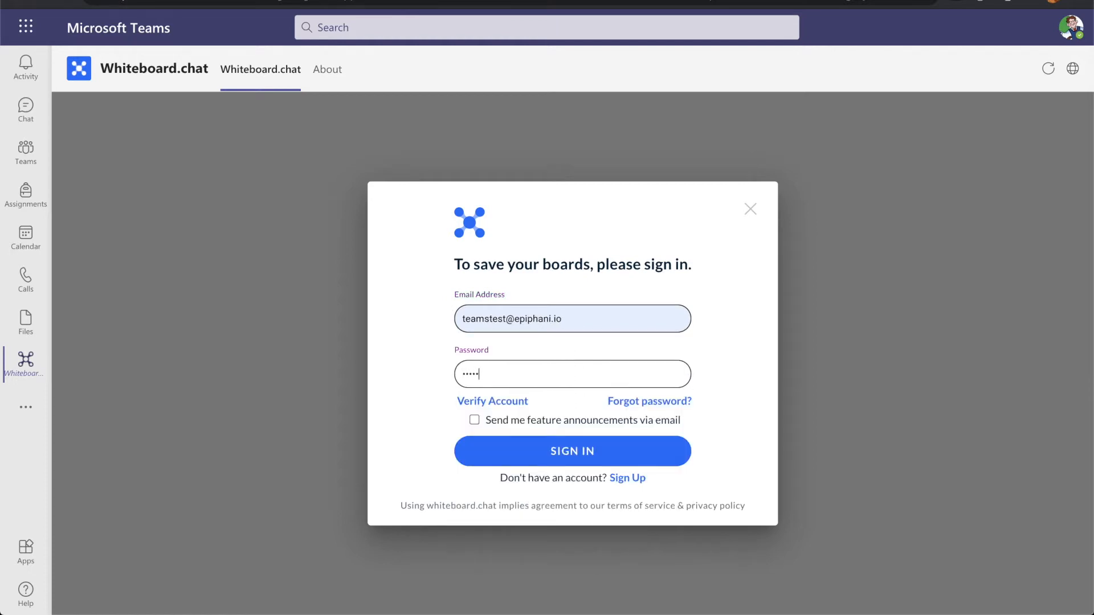
{"action": "left_click", "coordinate": [591, 462]}
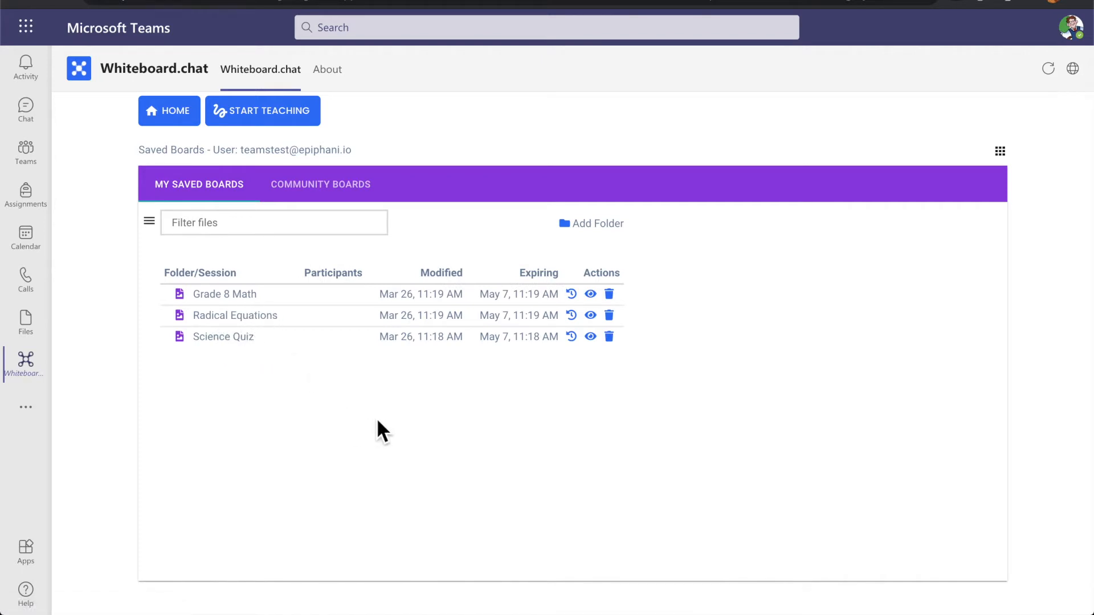
Open the Grade 8 Math board, skip the tour, and return to the Grade 8 - Math Div A team
{"action": "left_click", "coordinate": [597, 296]}
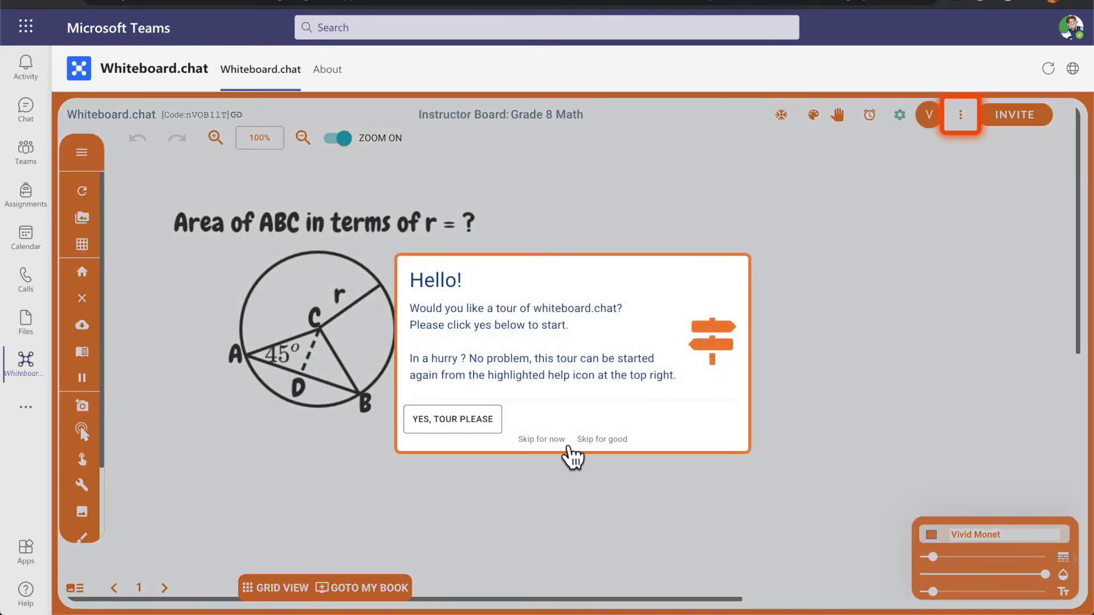
{"action": "left_click", "coordinate": [608, 447]}
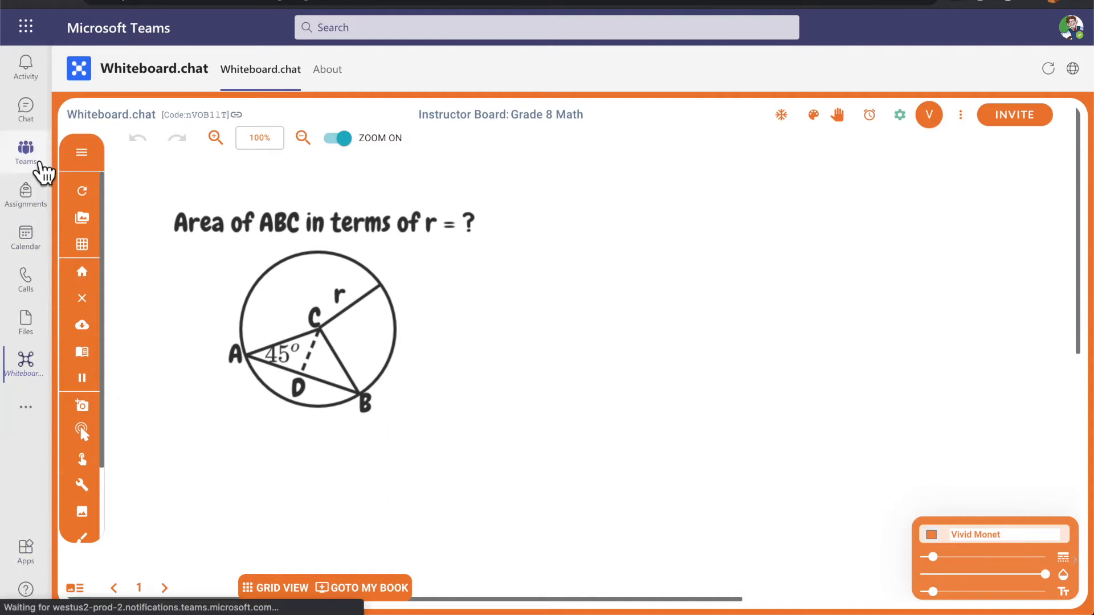
{"action": "left_click", "coordinate": [26, 153]}
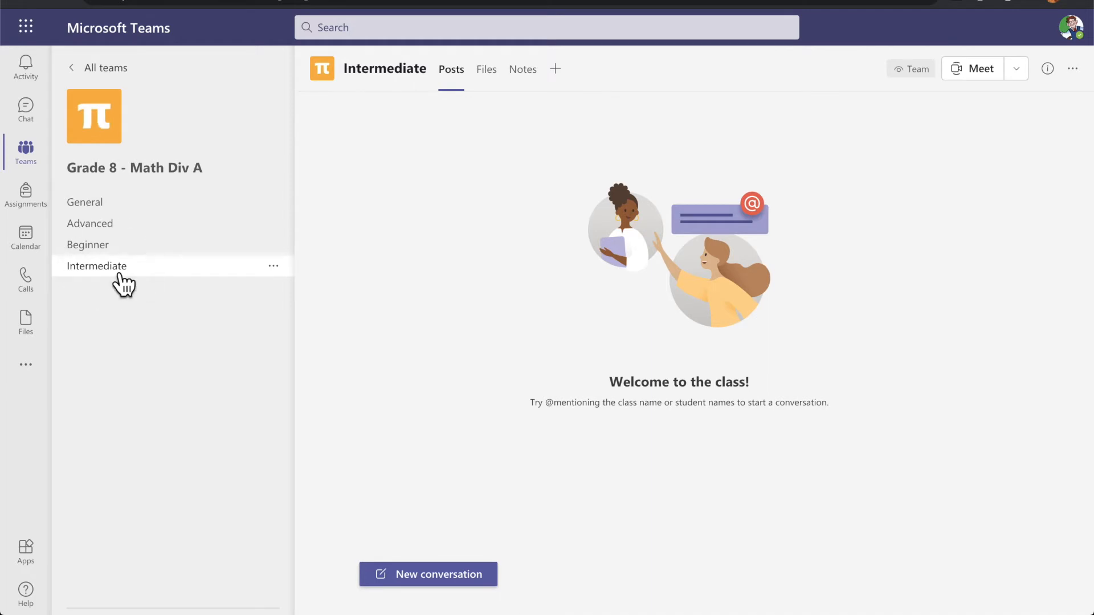
Add a Whiteboard.chat tab to the Intermediate channel, posting it to the channel
{"action": "left_click", "coordinate": [555, 69]}
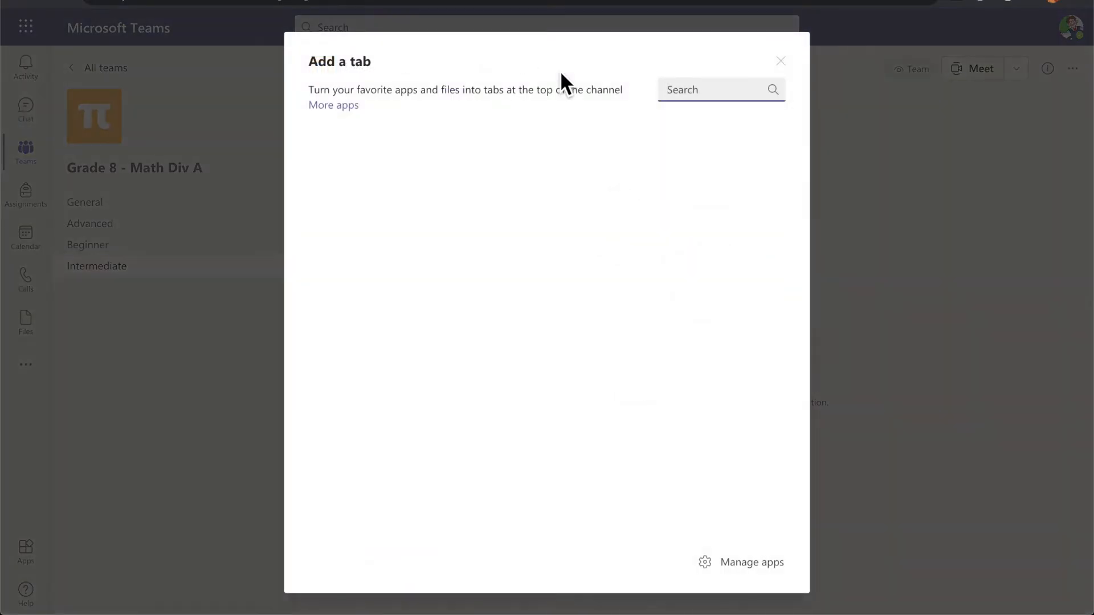
{"action": "left_click", "coordinate": [342, 210]}
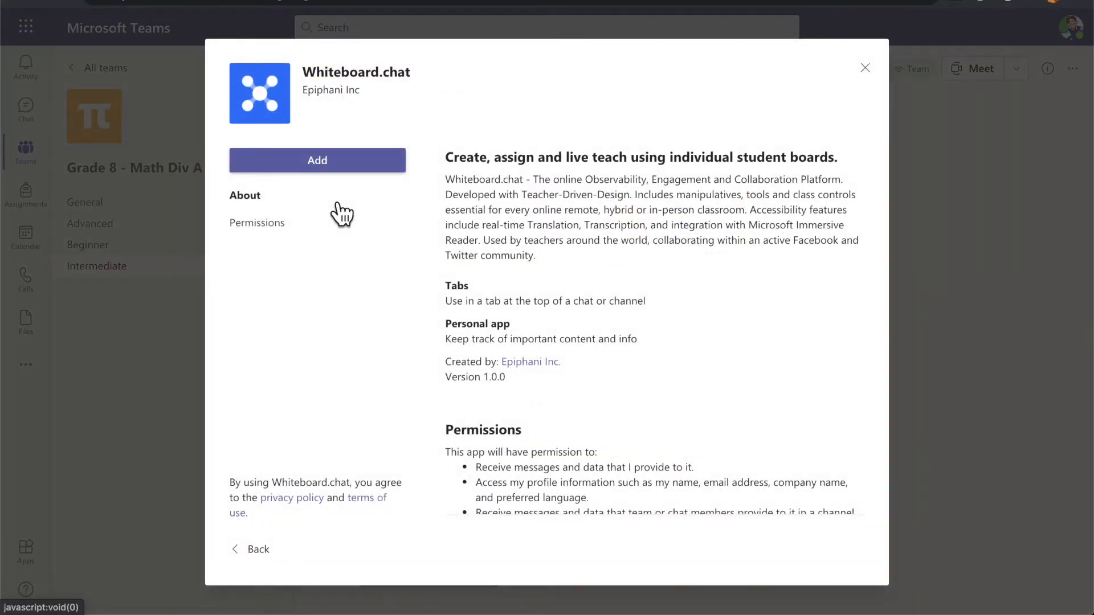
{"action": "left_click", "coordinate": [328, 166]}
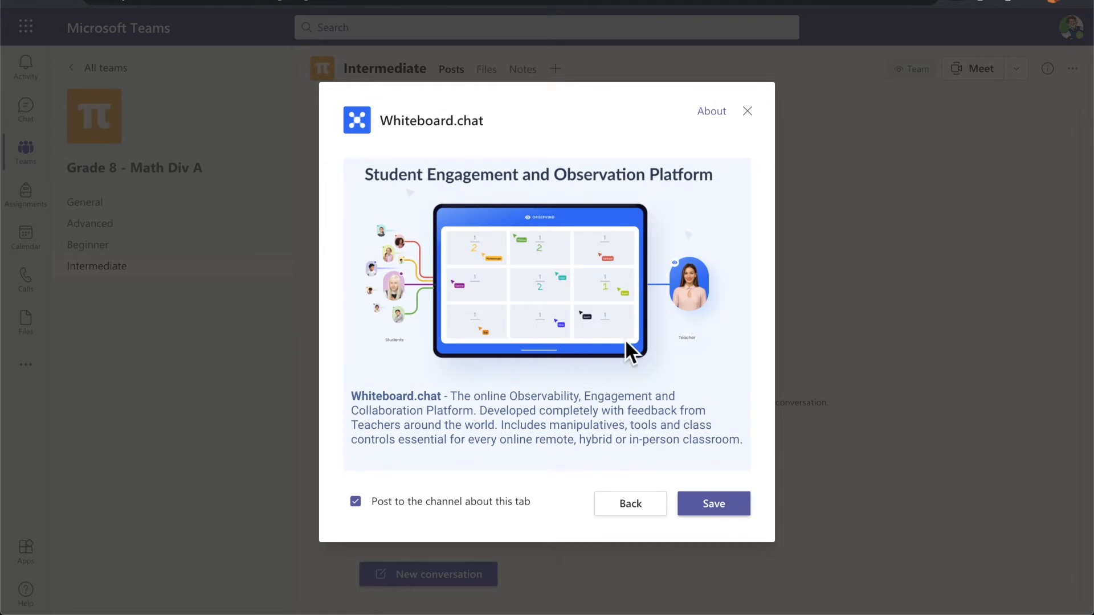
{"action": "left_click", "coordinate": [722, 503]}
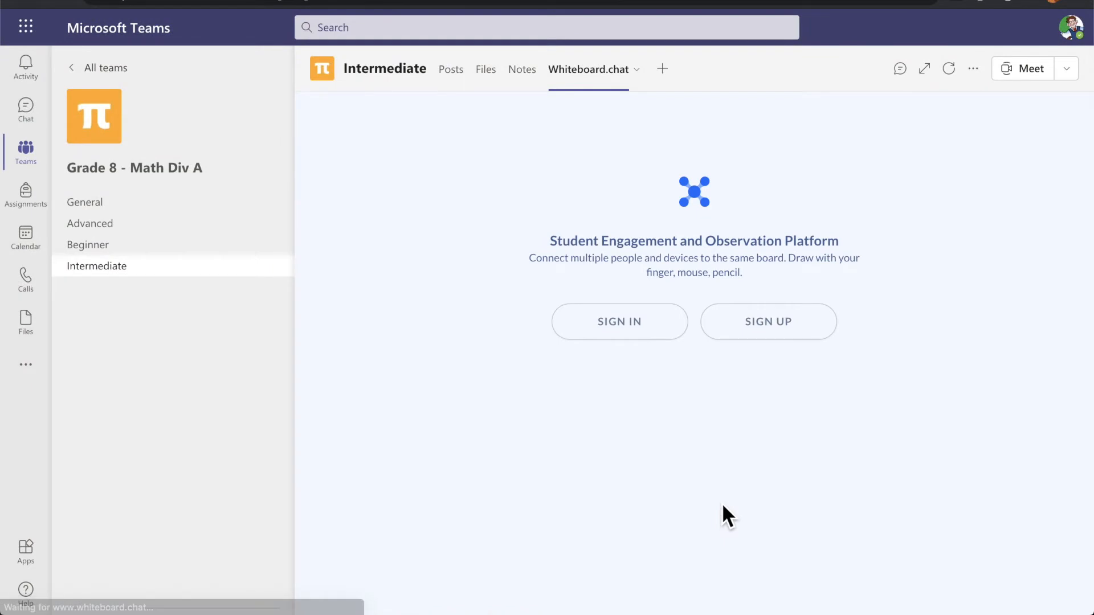
Sign in within the tab, open Grade 8 Math full-width, then switch to the other Teams window
{"action": "left_click", "coordinate": [631, 331]}
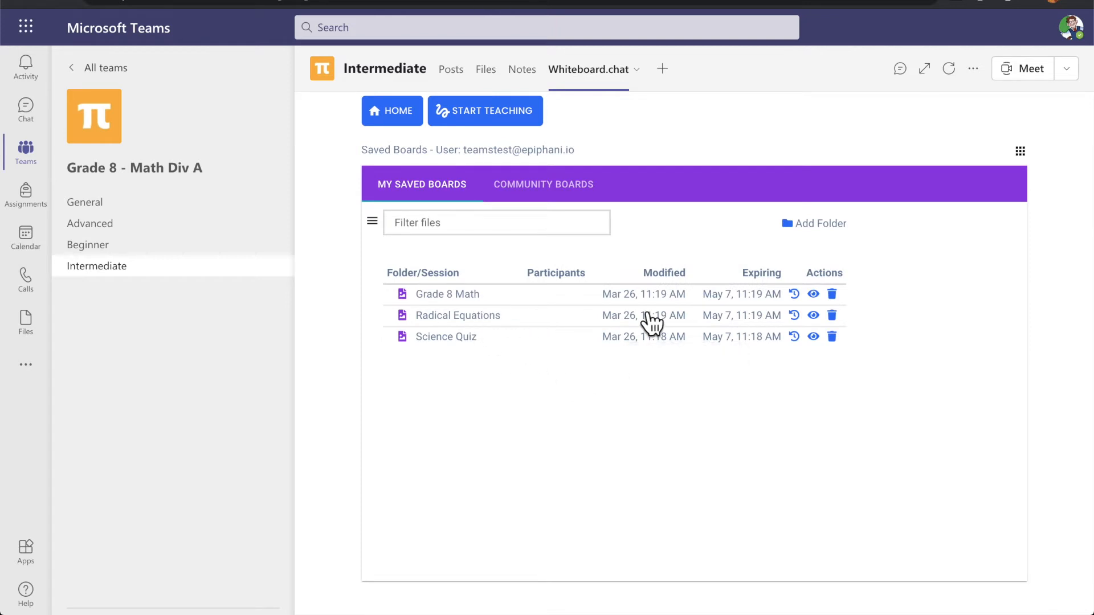
{"action": "left_click", "coordinate": [825, 300]}
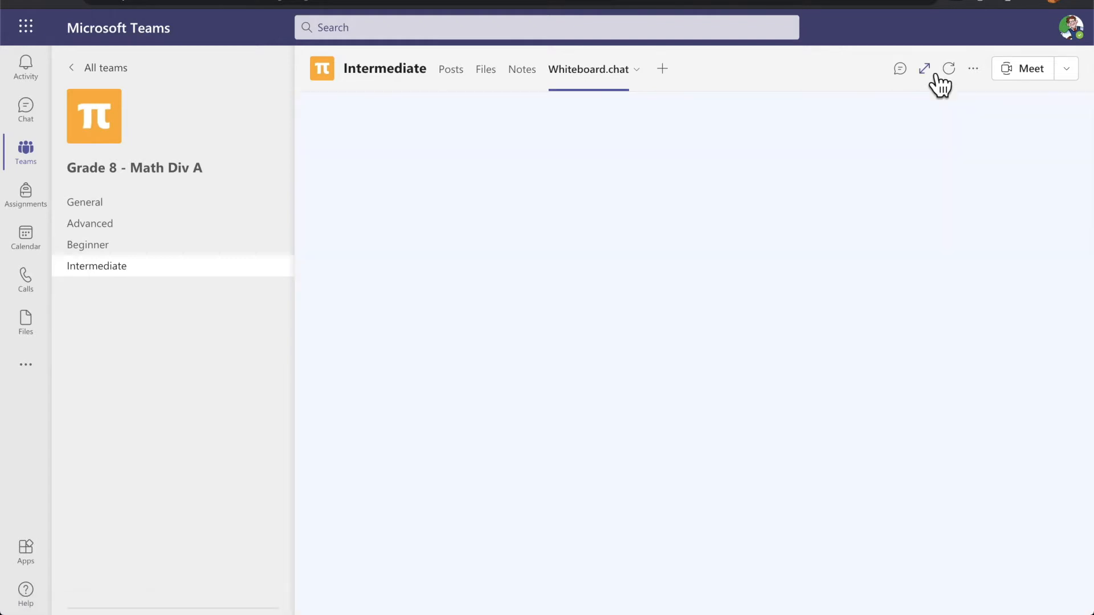
{"action": "left_click", "coordinate": [934, 73]}
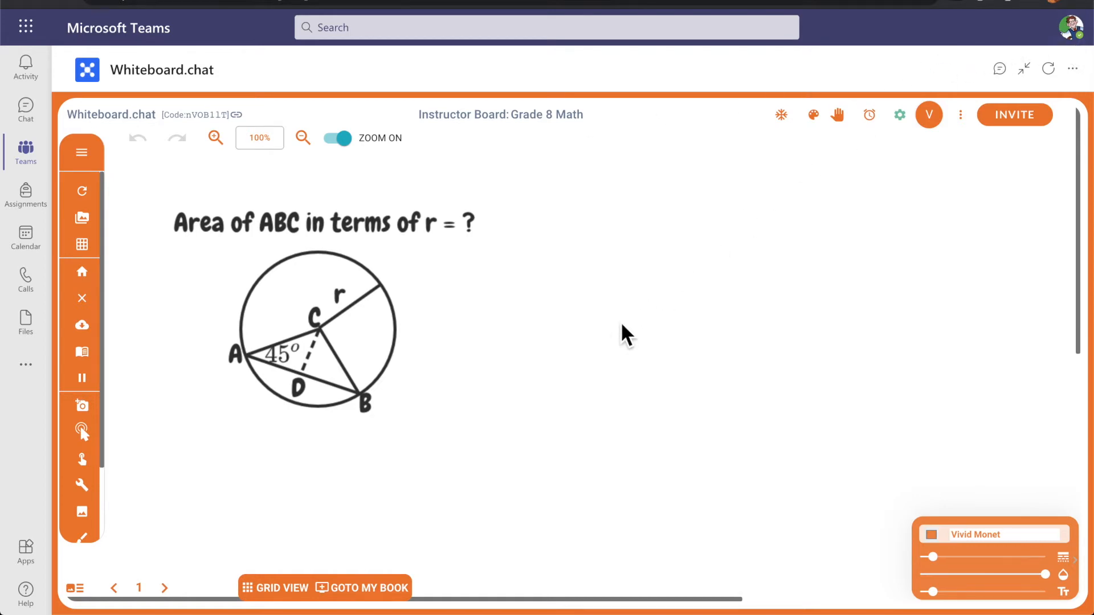
{"action": "key", "text": "super+Tab"}
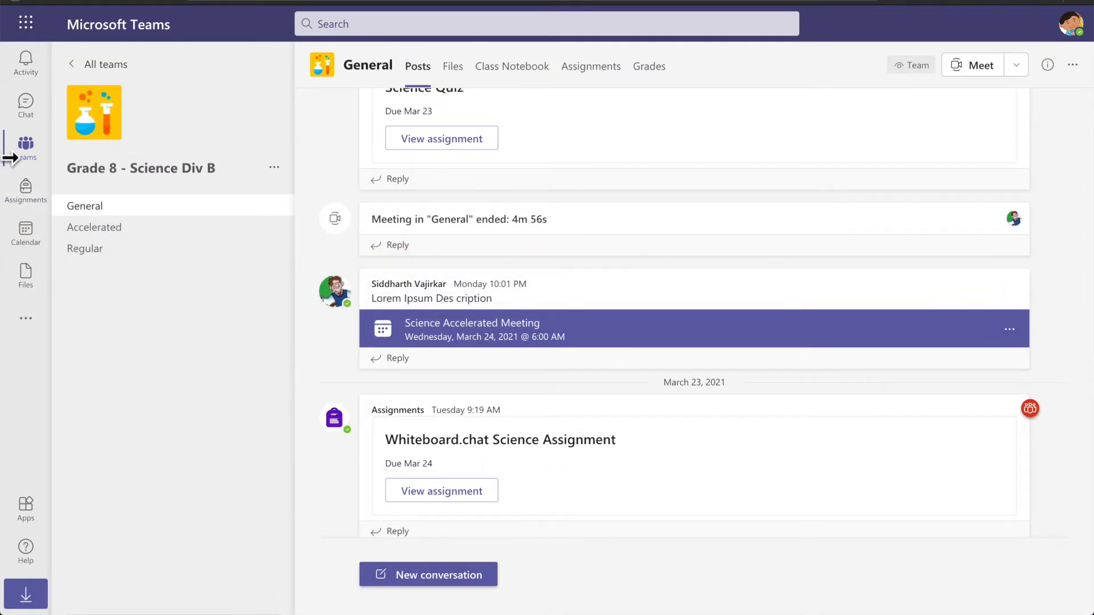
Open the Whiteboard.chat post in Grade 8 - Math Div A's Intermediate channel, expanded to full width
{"action": "left_click", "coordinate": [32, 162]}
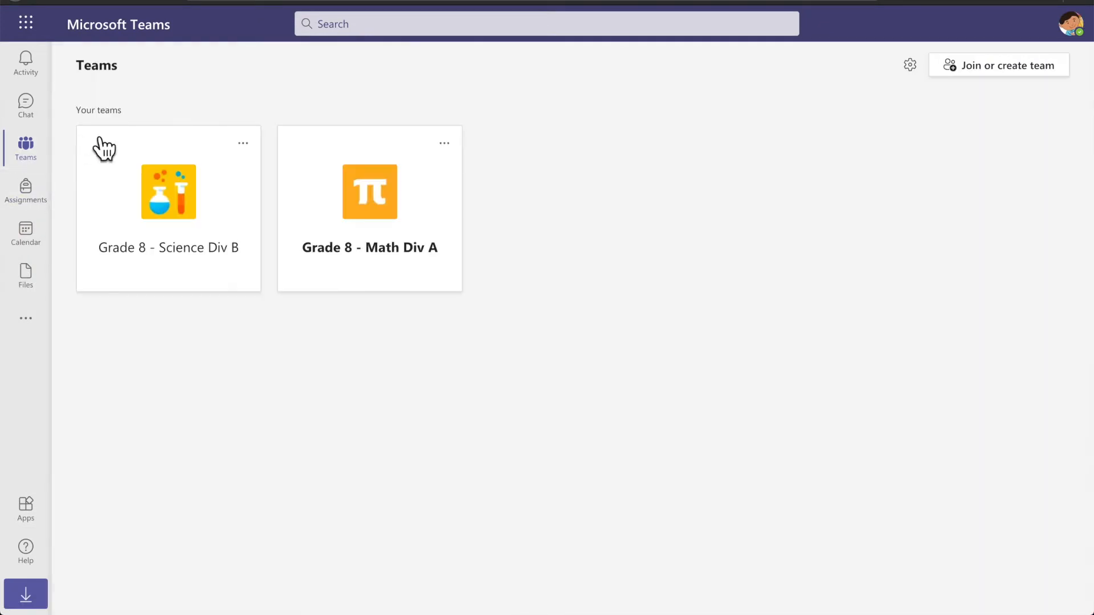
{"action": "left_click", "coordinate": [393, 224]}
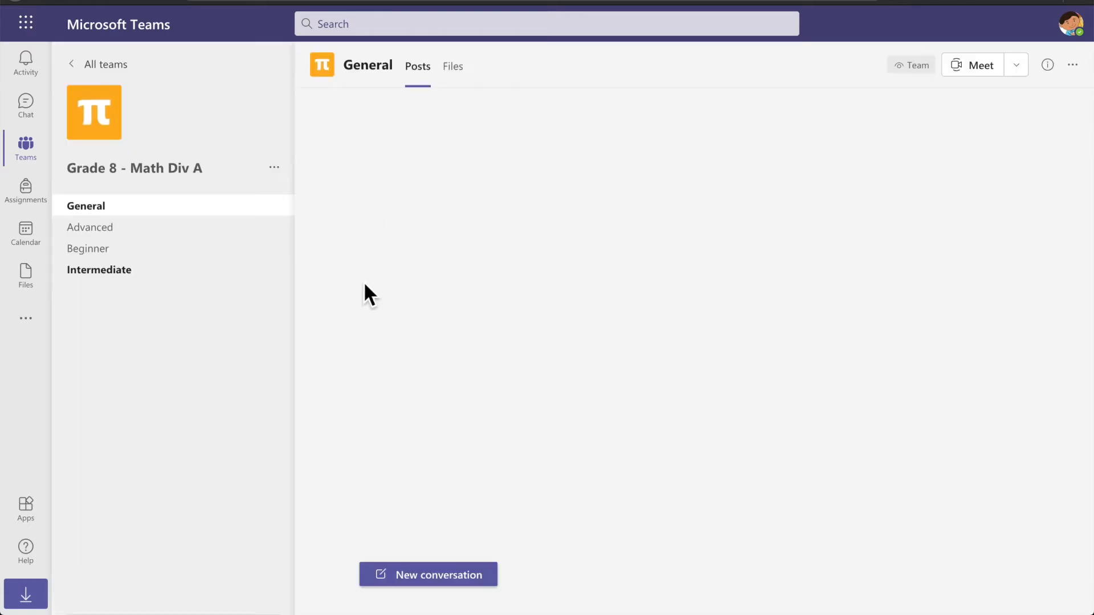
{"action": "left_click", "coordinate": [127, 272]}
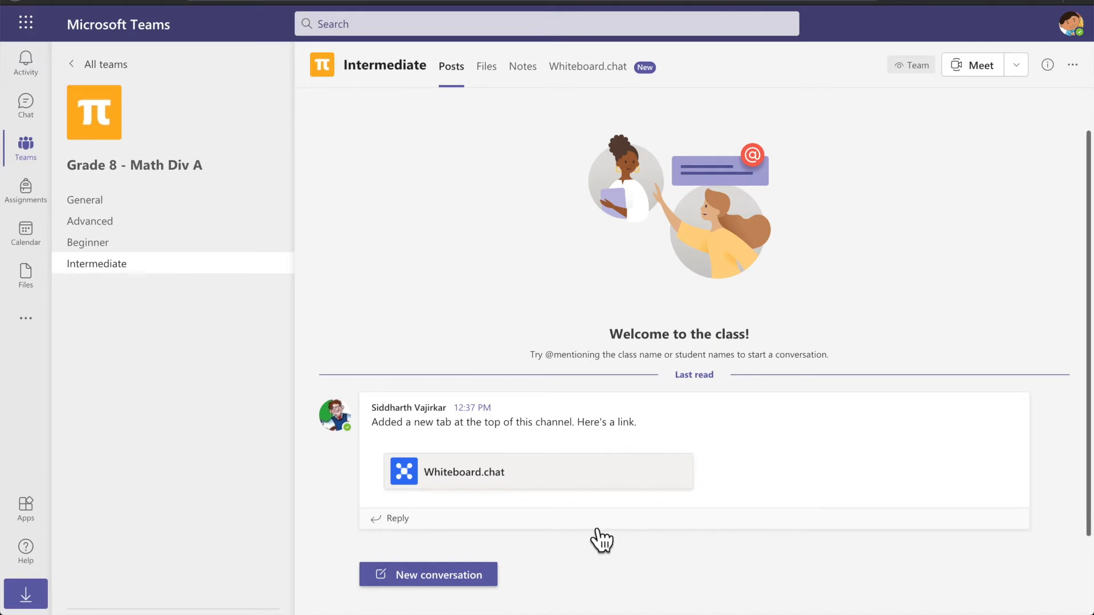
{"action": "left_click", "coordinate": [464, 478]}
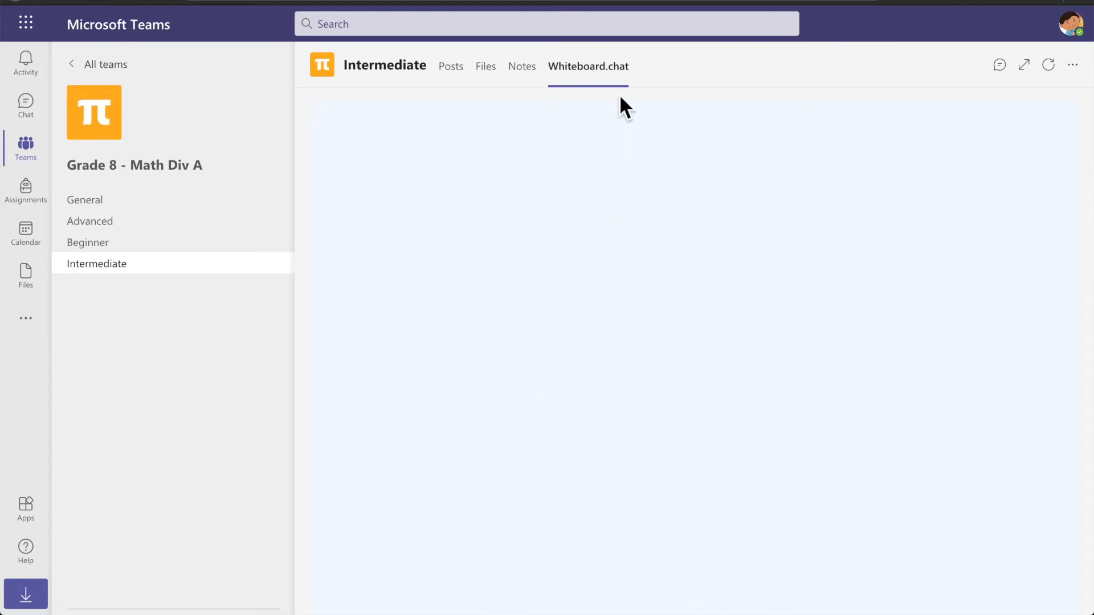
{"action": "left_click", "coordinate": [1036, 70]}
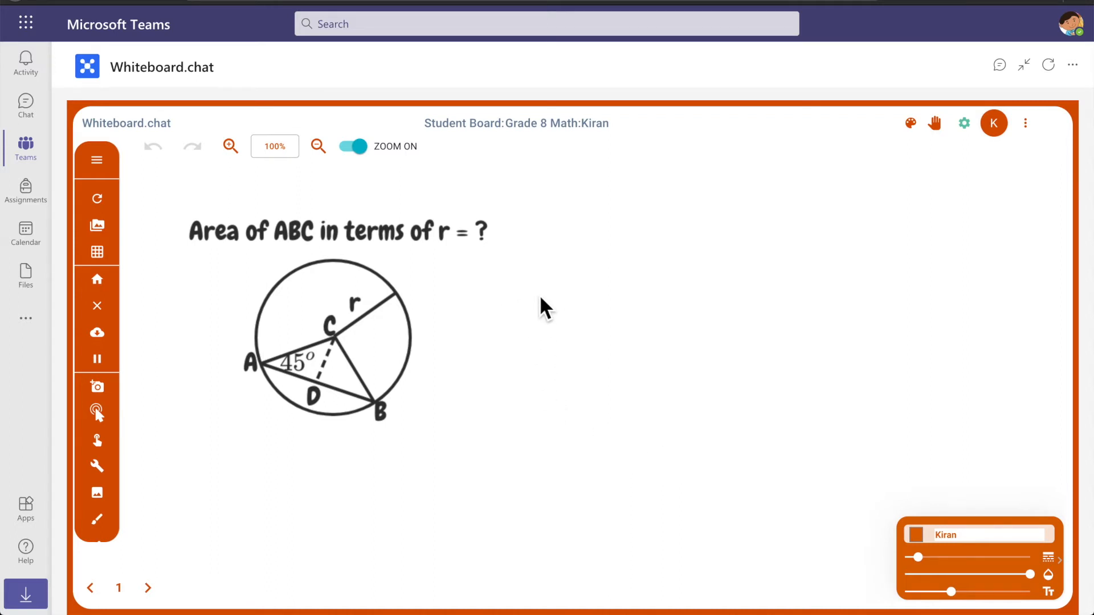
Write 'Assumption C is Center' and 'r is radius' beside the circle, then switch to the instructor board
{"action": "type", "text": "Assump"}
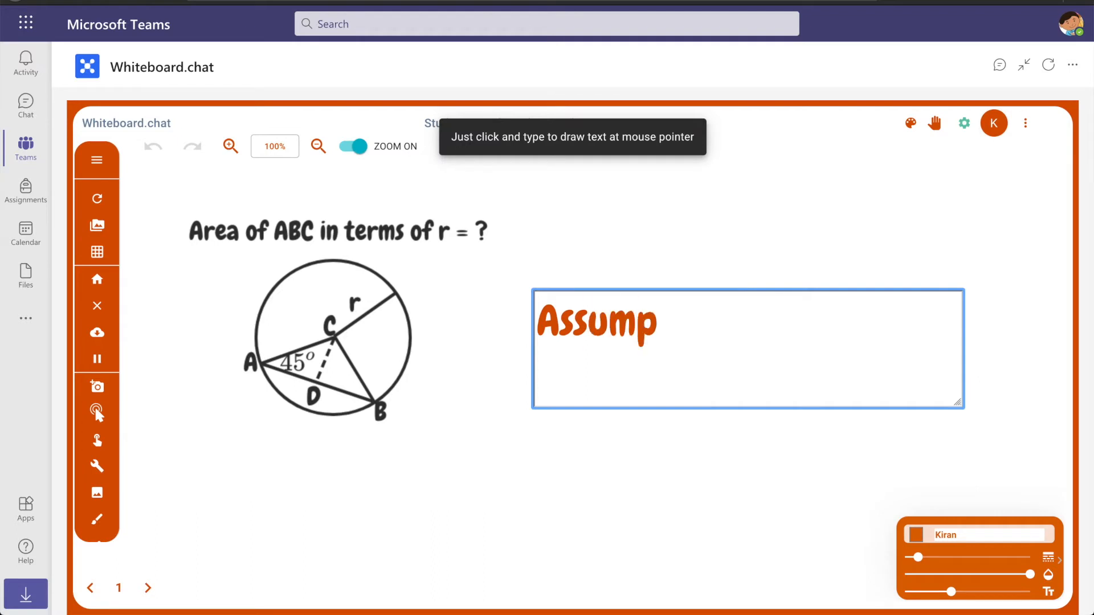
{"action": "type", "text": "tion C is"}
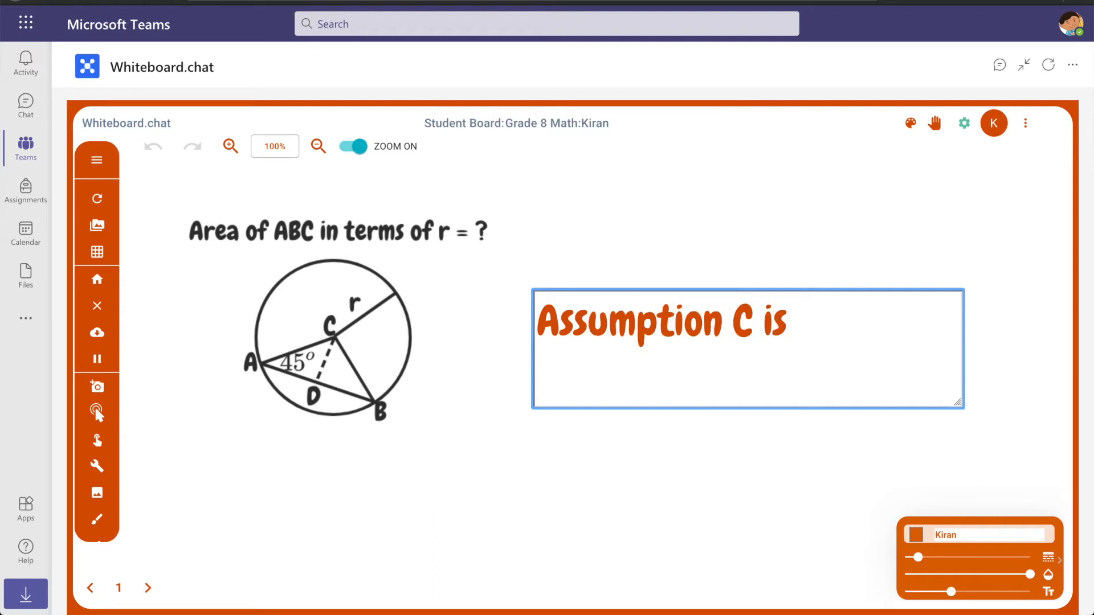
{"action": "type", "text": " Center"}
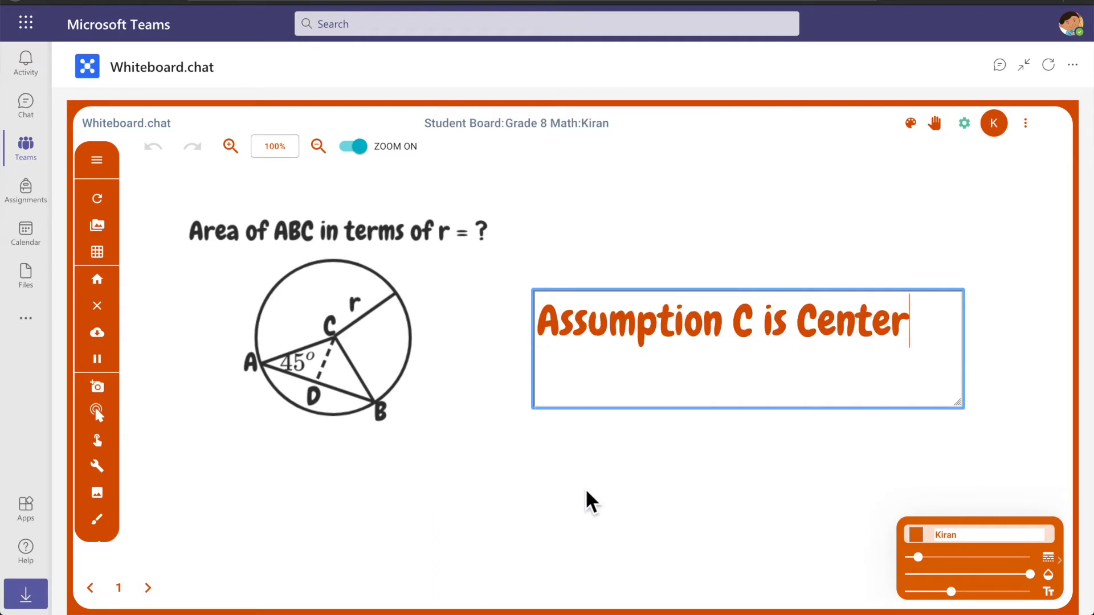
{"action": "left_click", "coordinate": [593, 501]}
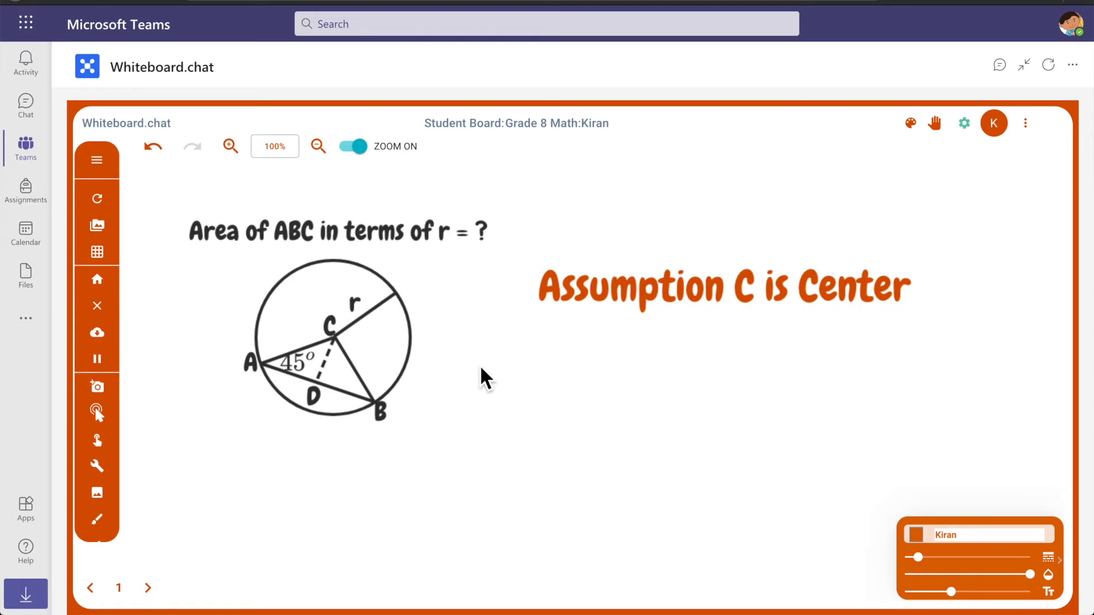
{"action": "left_click", "coordinate": [545, 337]}
{"action": "type", "text": "r is radius"}
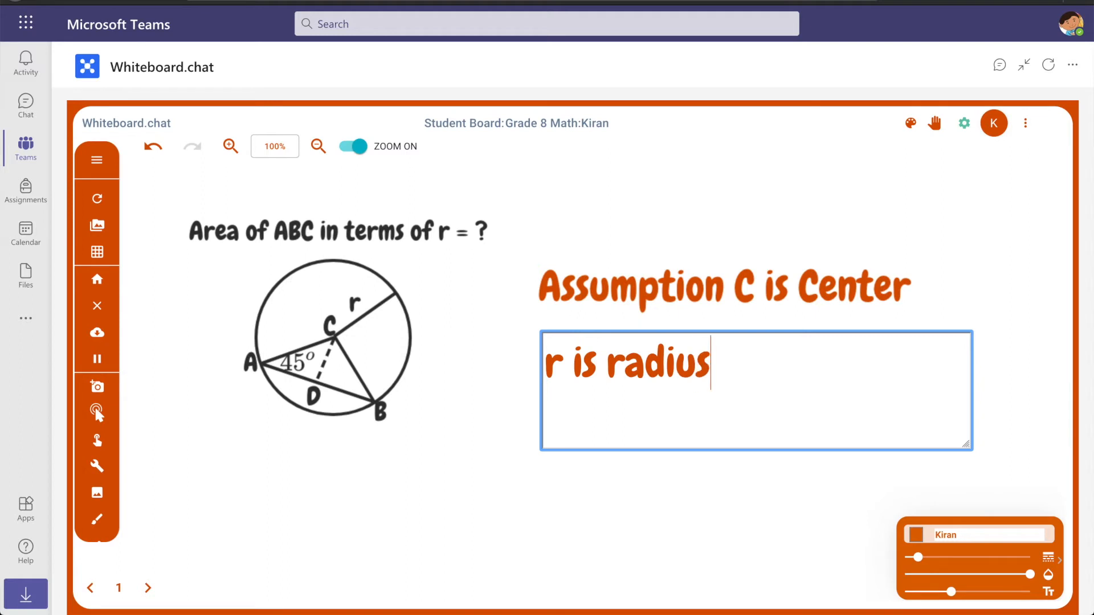
{"action": "key", "text": "Return"}
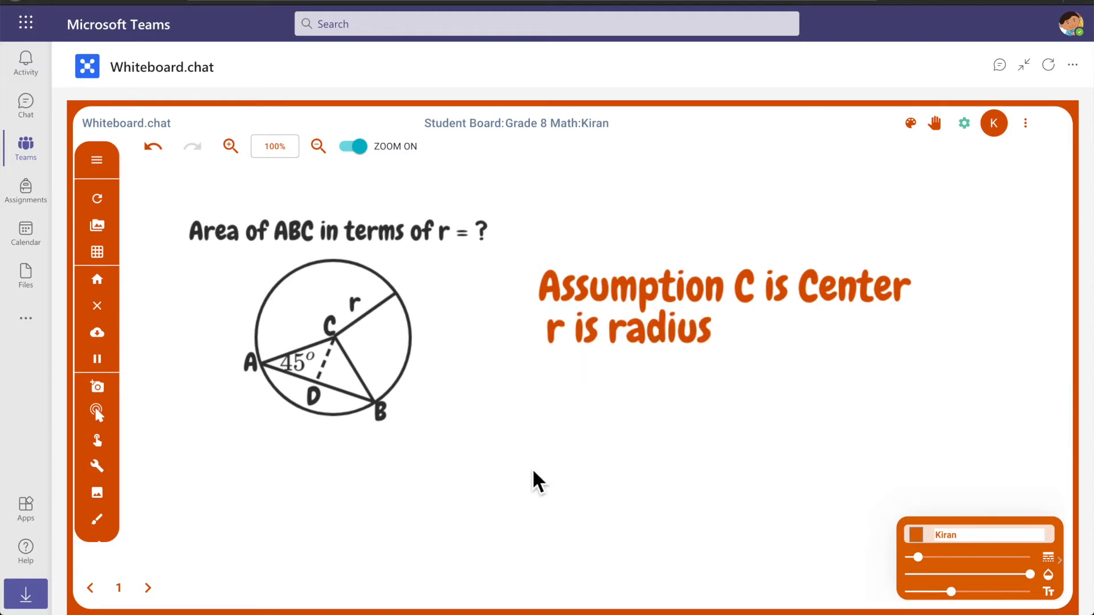
{"action": "key", "text": "super+Tab"}
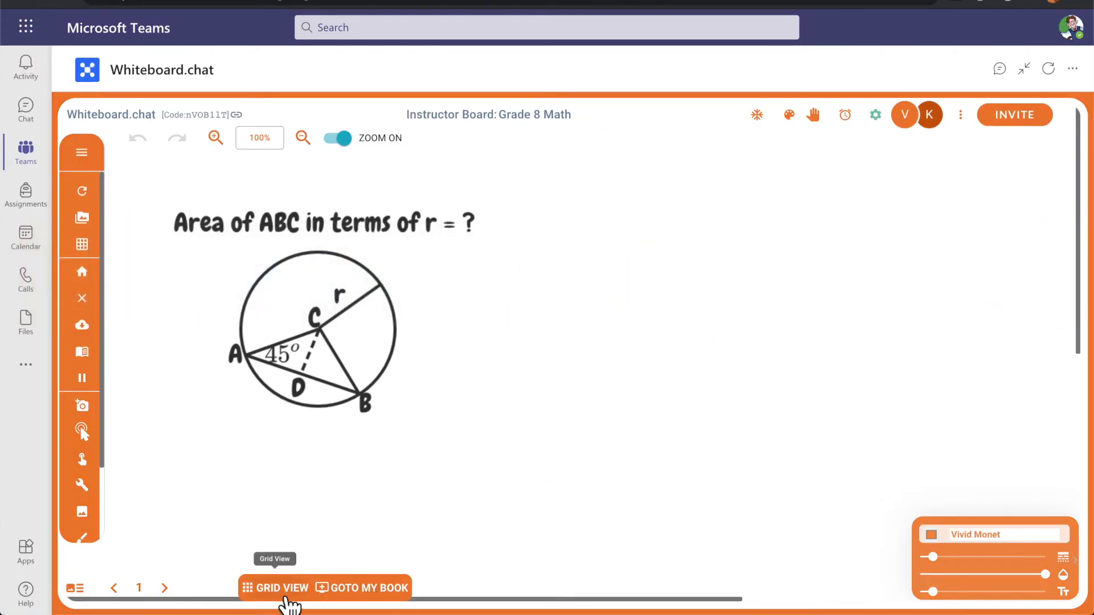
Show the student boards in Grid View, check Grid Options, and preview student board 2
{"action": "left_click", "coordinate": [285, 593]}
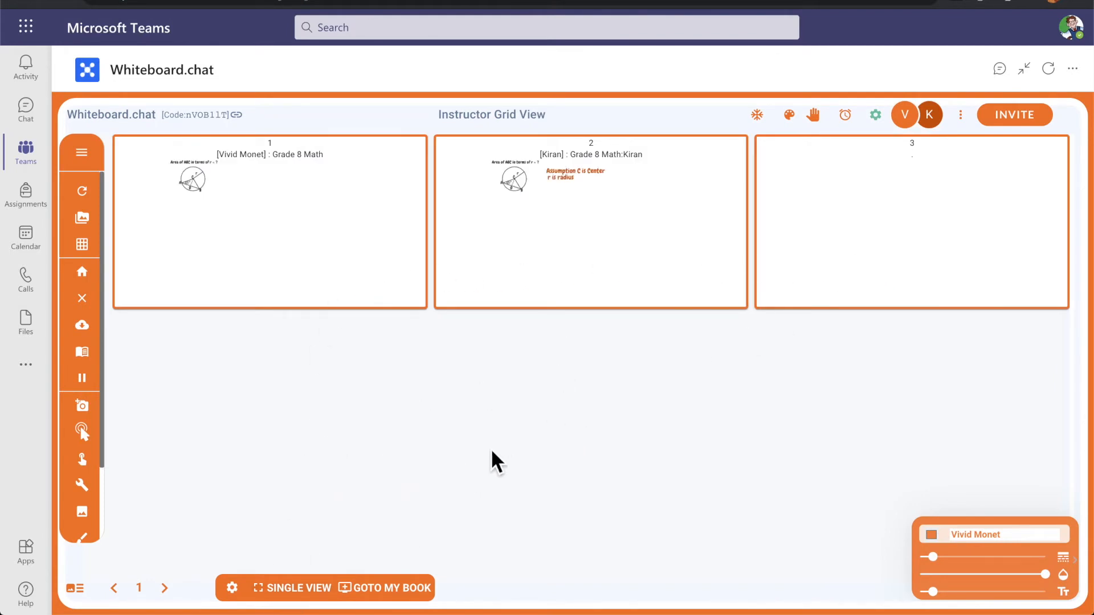
{"action": "left_click", "coordinate": [244, 593]}
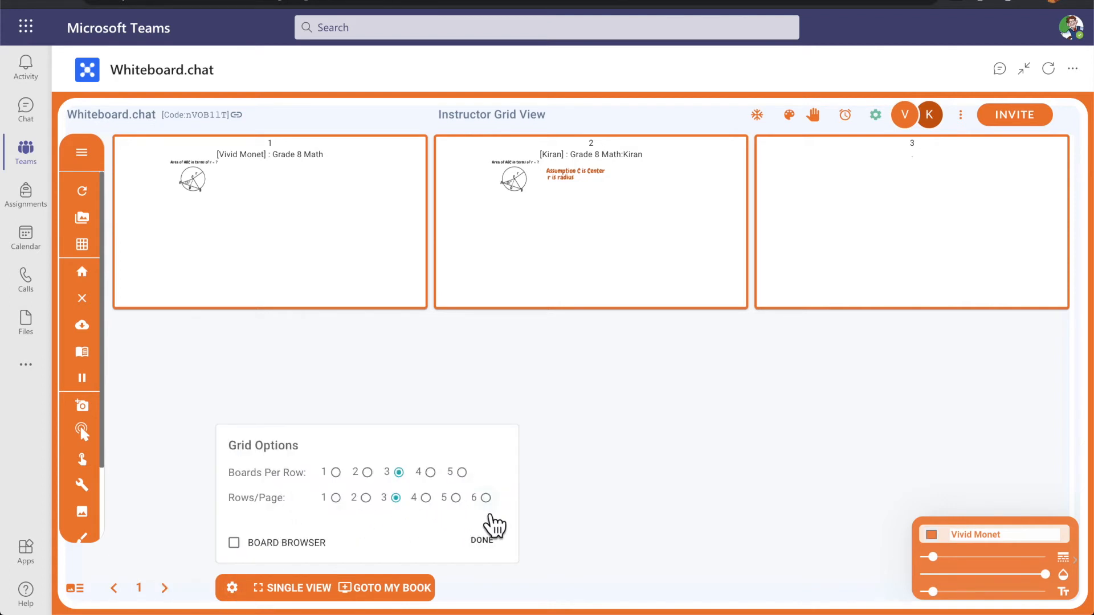
{"action": "left_click", "coordinate": [484, 546]}
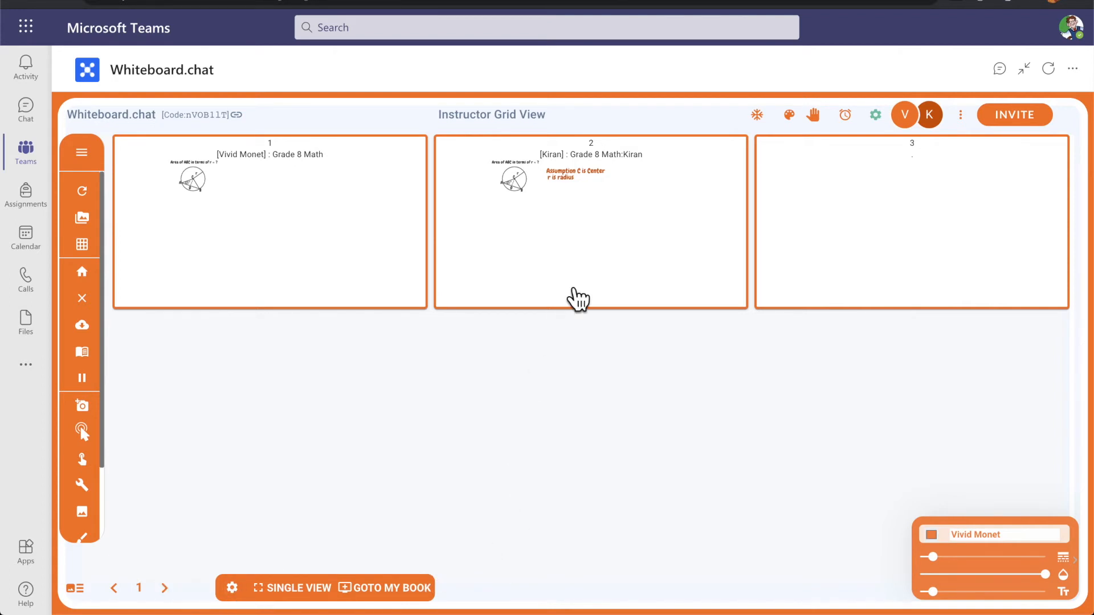
{"action": "left_click", "coordinate": [587, 285]}
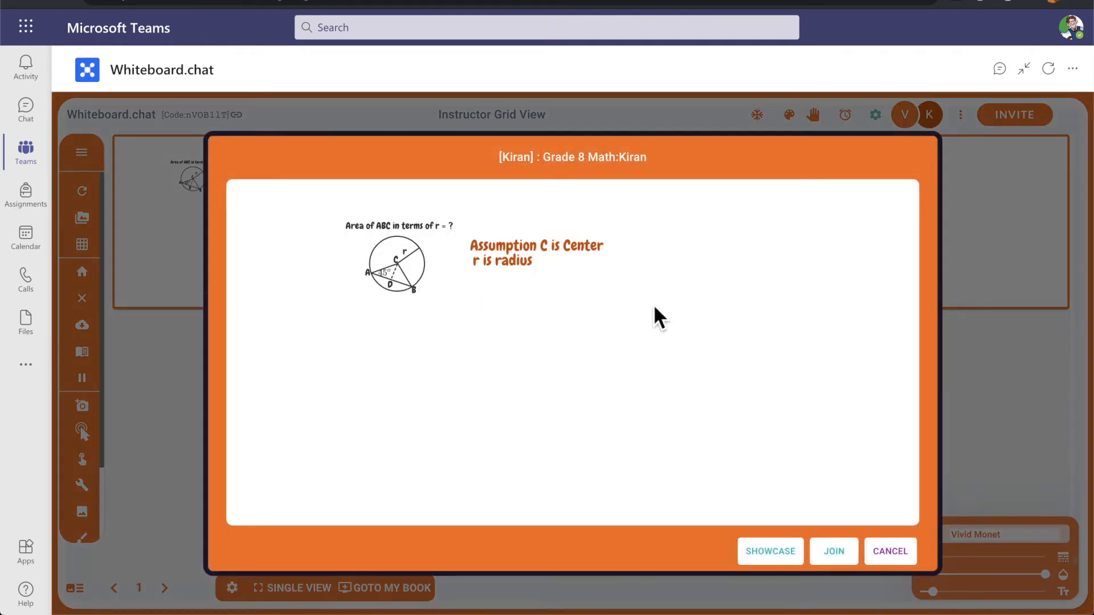
Join the student's board, place a Well Done reward sticker above the notes, and return to the instructor board
{"action": "left_click", "coordinate": [846, 555]}
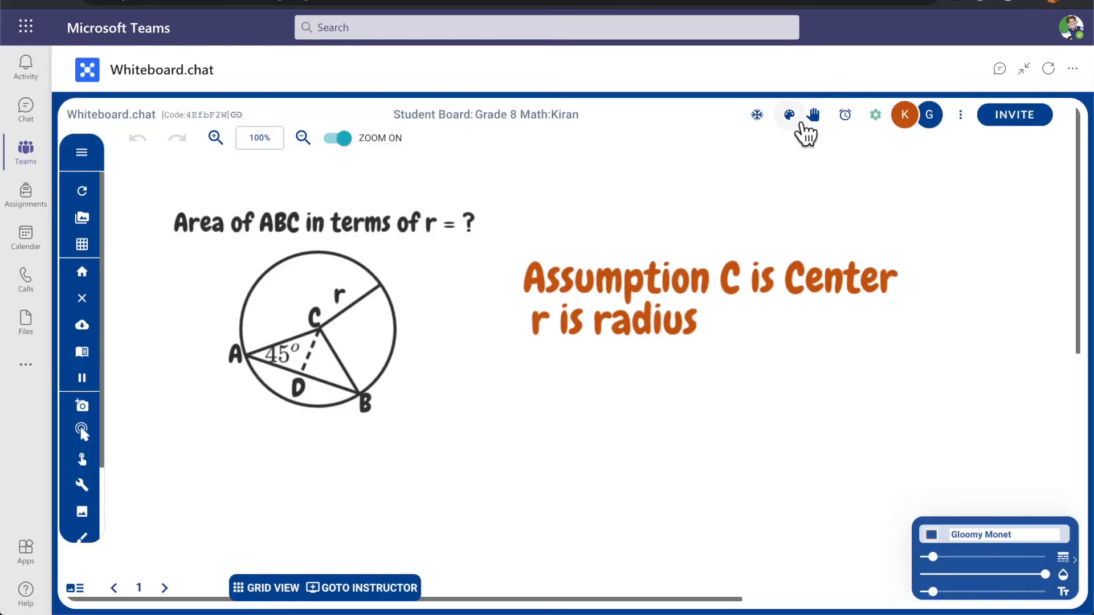
{"action": "left_click", "coordinate": [803, 124]}
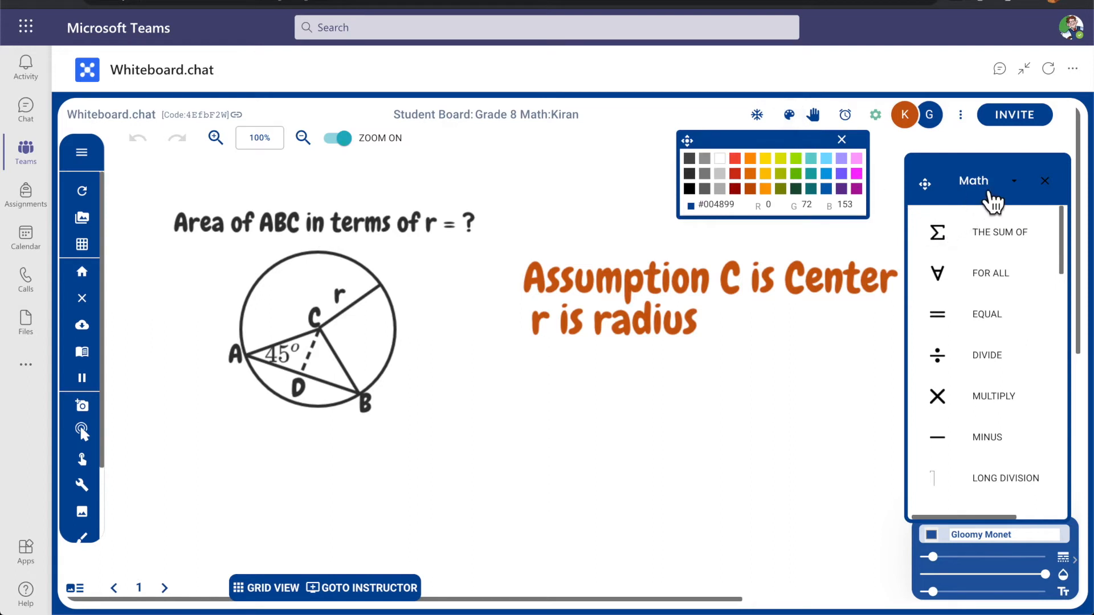
{"action": "left_click", "coordinate": [990, 194]}
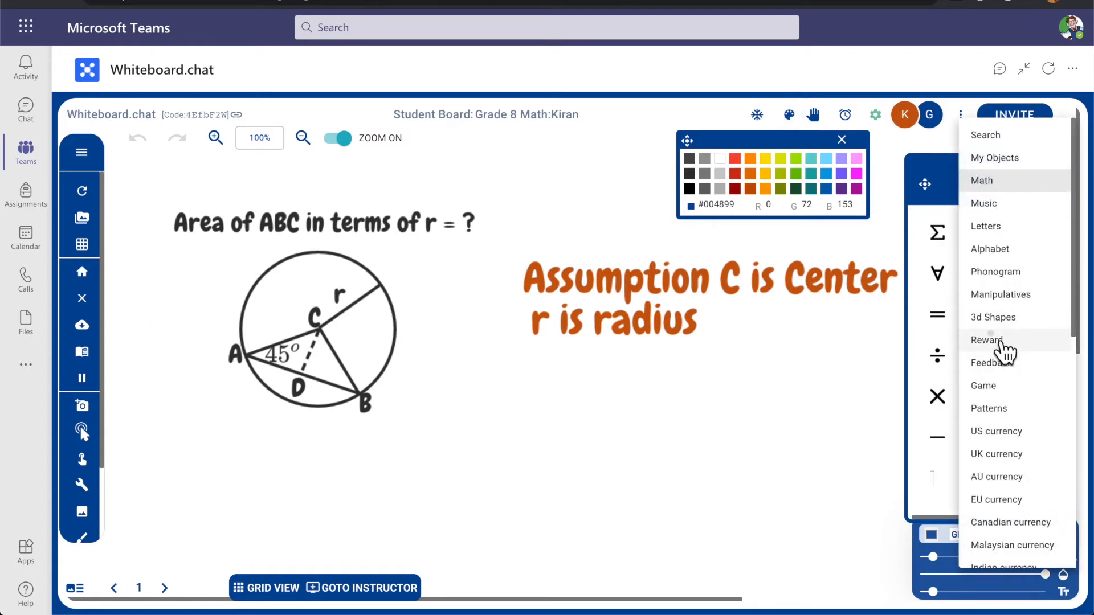
{"action": "left_click", "coordinate": [1003, 342]}
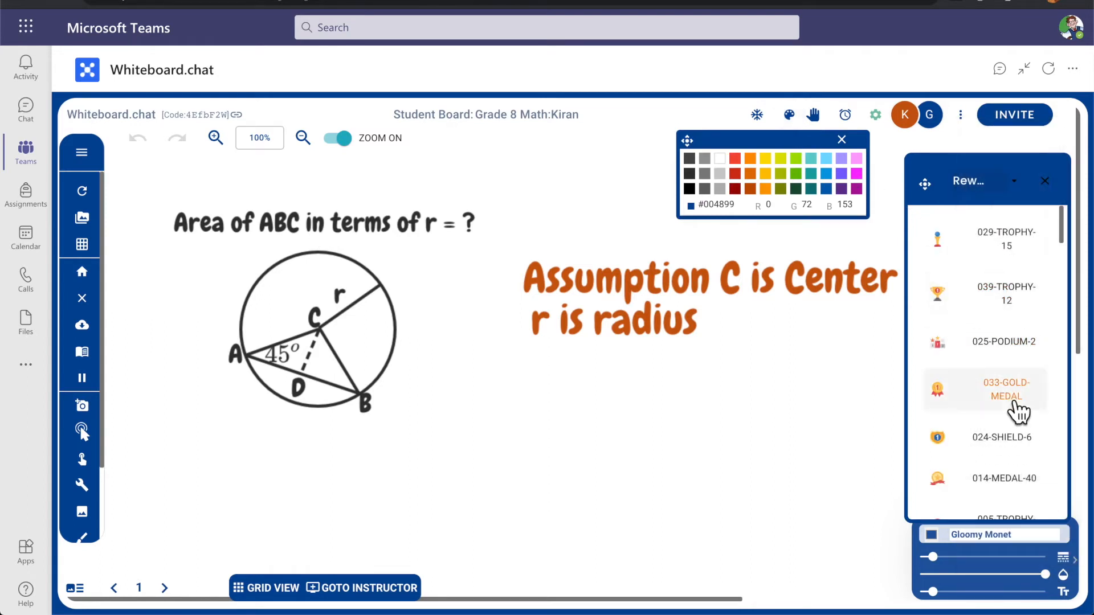
{"action": "scroll", "coordinate": [1018, 408], "scroll_direction": "down", "scroll_amount": 2}
{"action": "scroll", "coordinate": [1020, 405], "scroll_direction": "down", "scroll_amount": 2}
{"action": "left_click_drag", "start_coordinate": [1020, 433], "coordinate": [552, 202]}
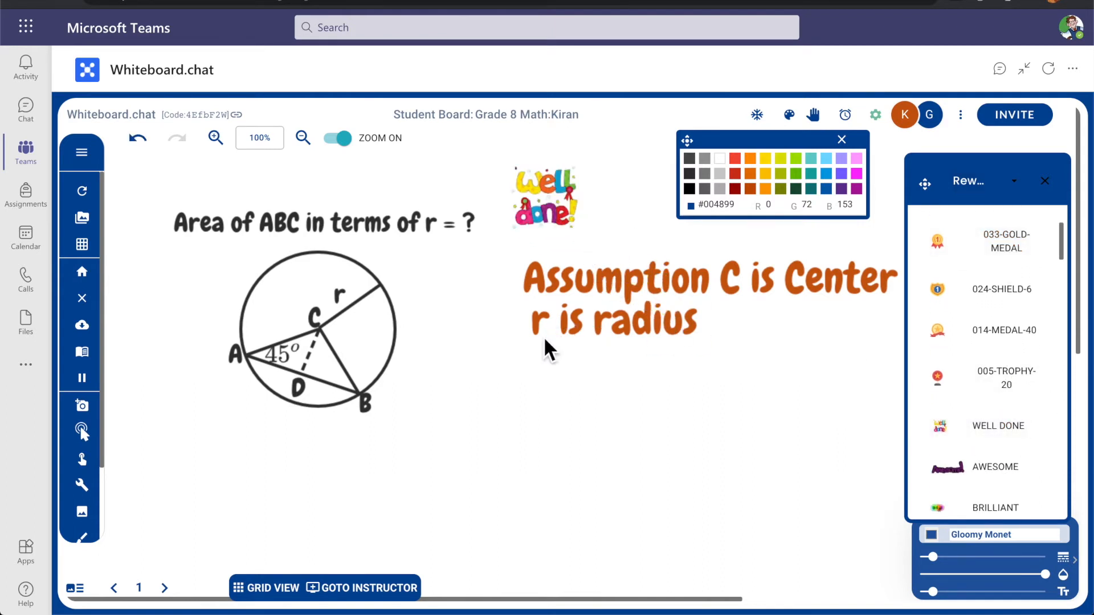
{"action": "left_click", "coordinate": [389, 596]}
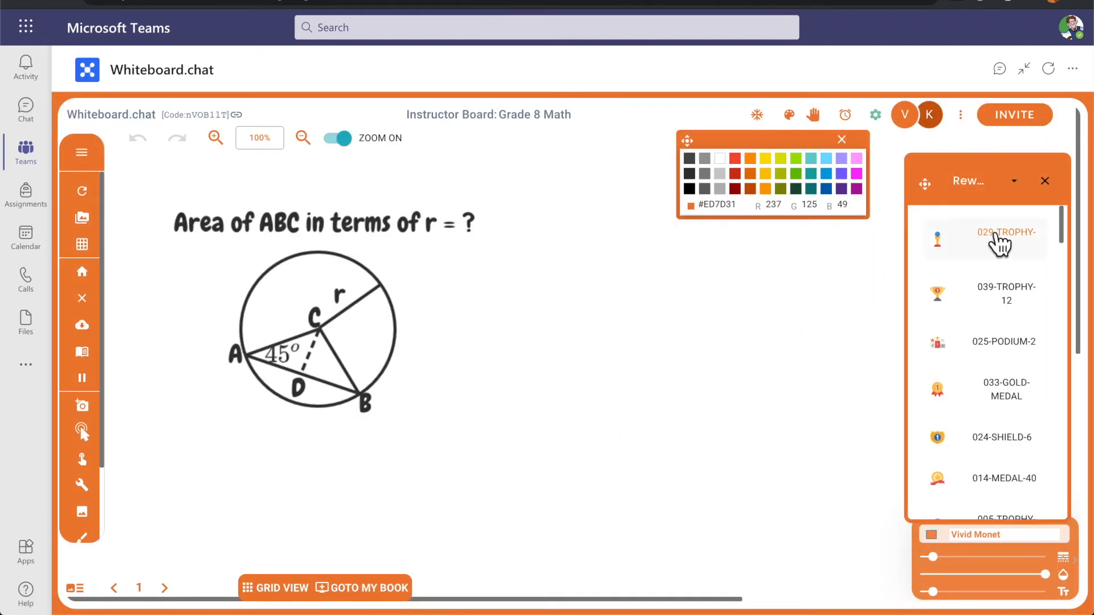
Close the Rewards and colour panels, check the student boards in grid view, then switch windows
{"action": "left_click", "coordinate": [1046, 181]}
{"action": "left_click", "coordinate": [842, 139]}
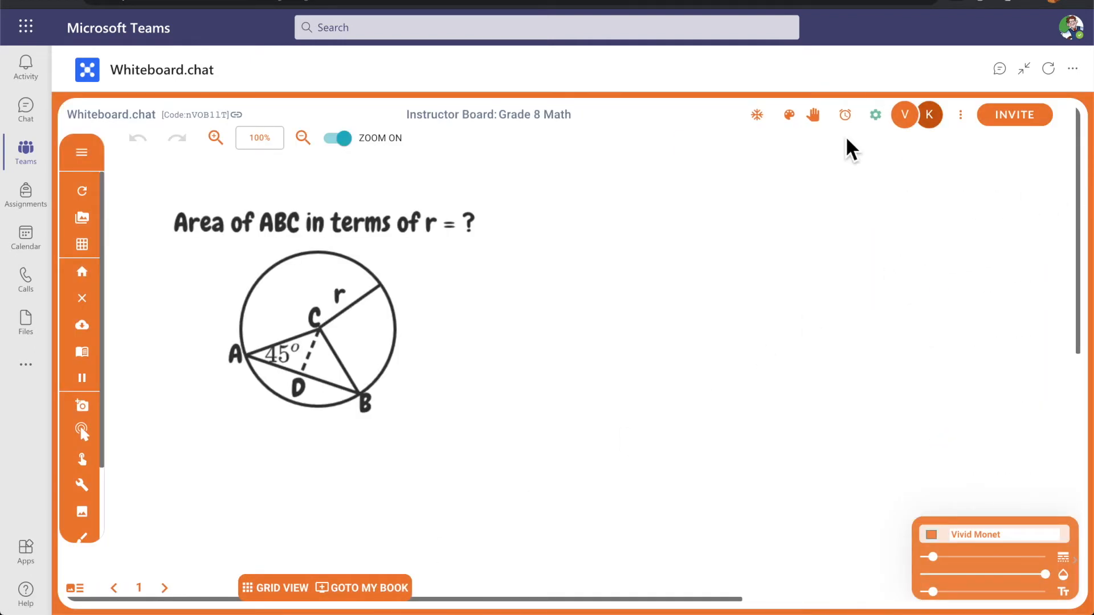
{"action": "left_click", "coordinate": [279, 589]}
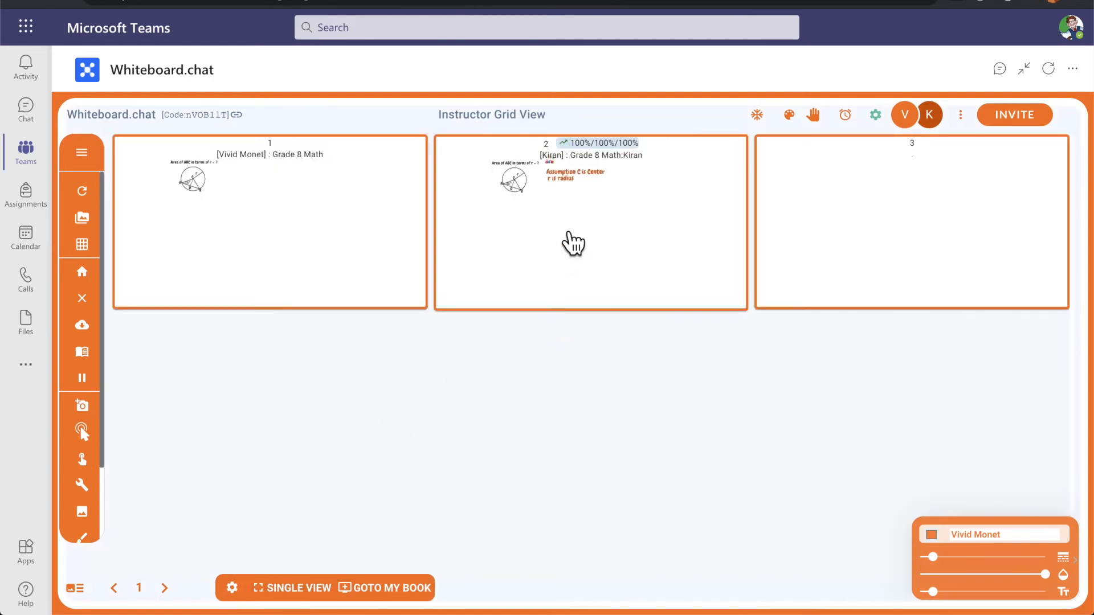
{"action": "key", "text": "super+Tab"}
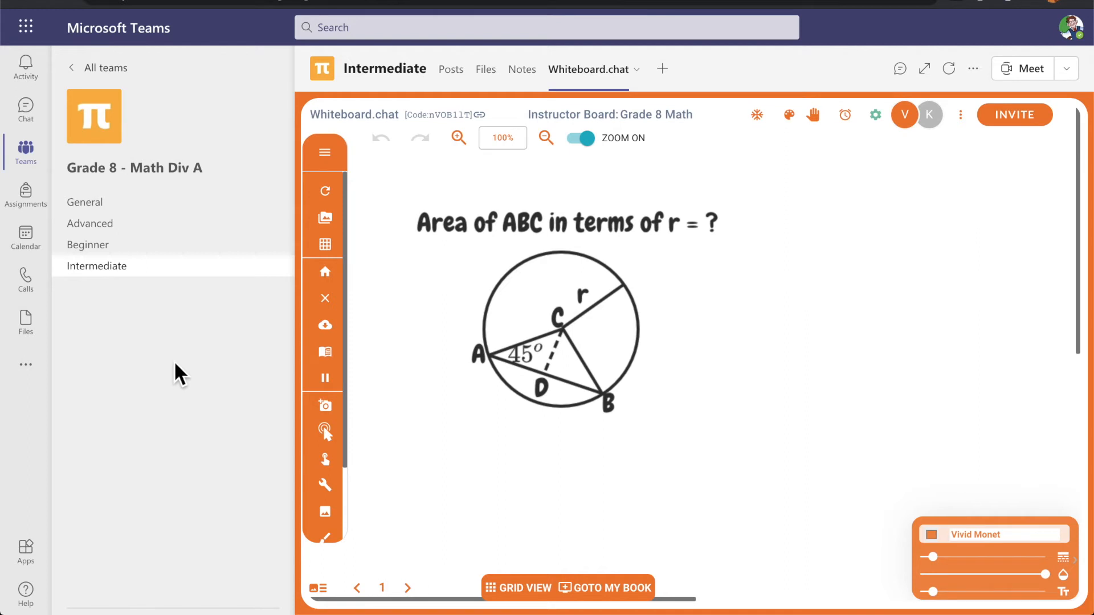
Open the Accelerated channel of the Grade 8 - Science Div B team
{"action": "left_click", "coordinate": [109, 68]}
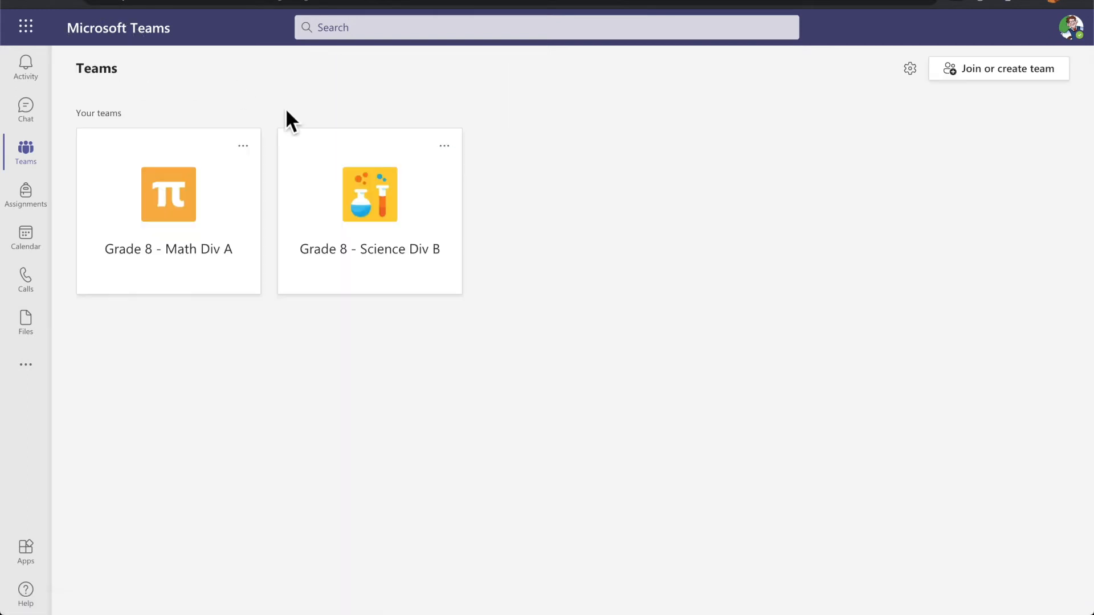
{"action": "left_click", "coordinate": [381, 212]}
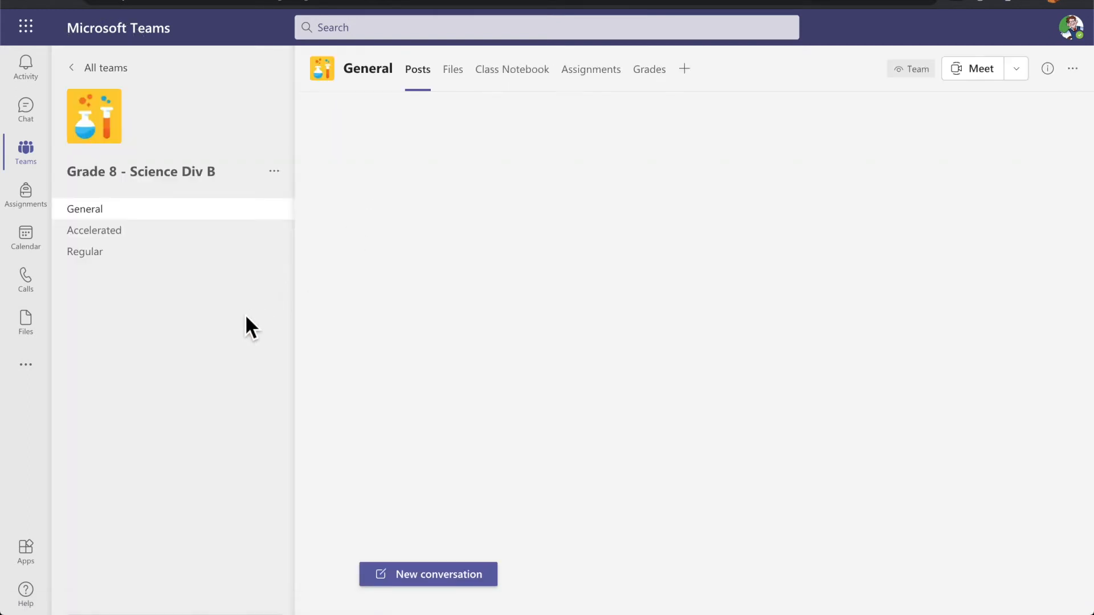
{"action": "left_click", "coordinate": [109, 248]}
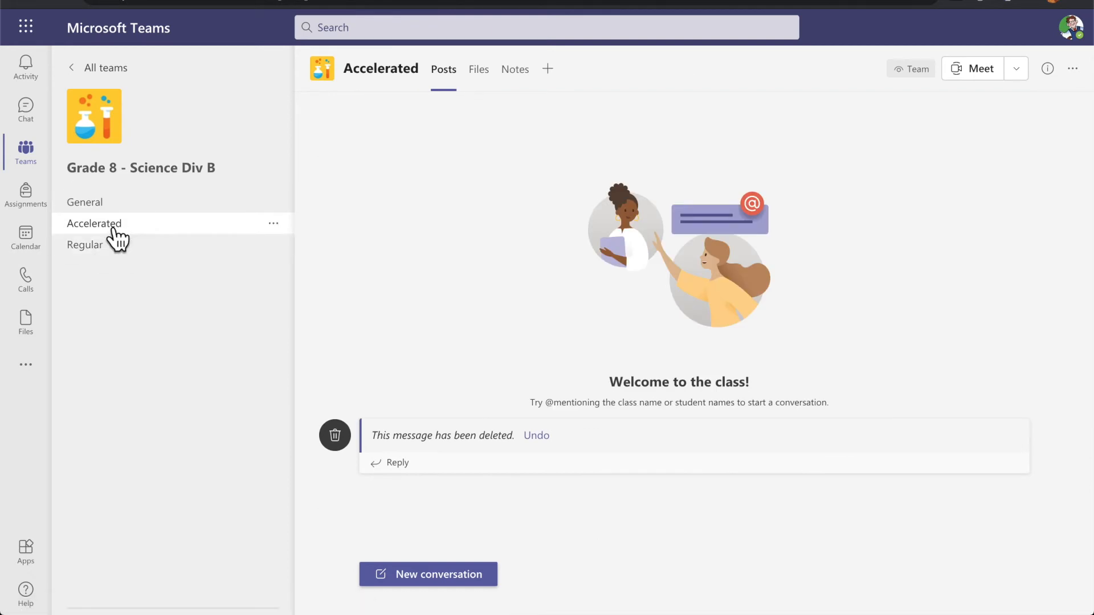
Add a Whiteboard.chat tab to the Accelerated channel and save it
{"action": "left_click", "coordinate": [556, 75]}
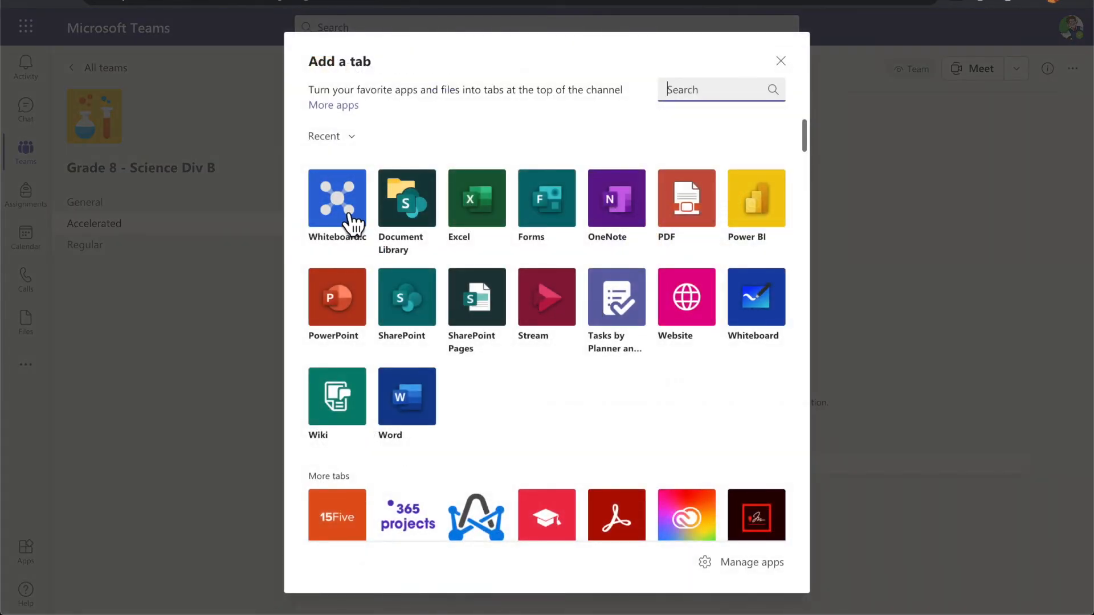
{"action": "left_click", "coordinate": [351, 219]}
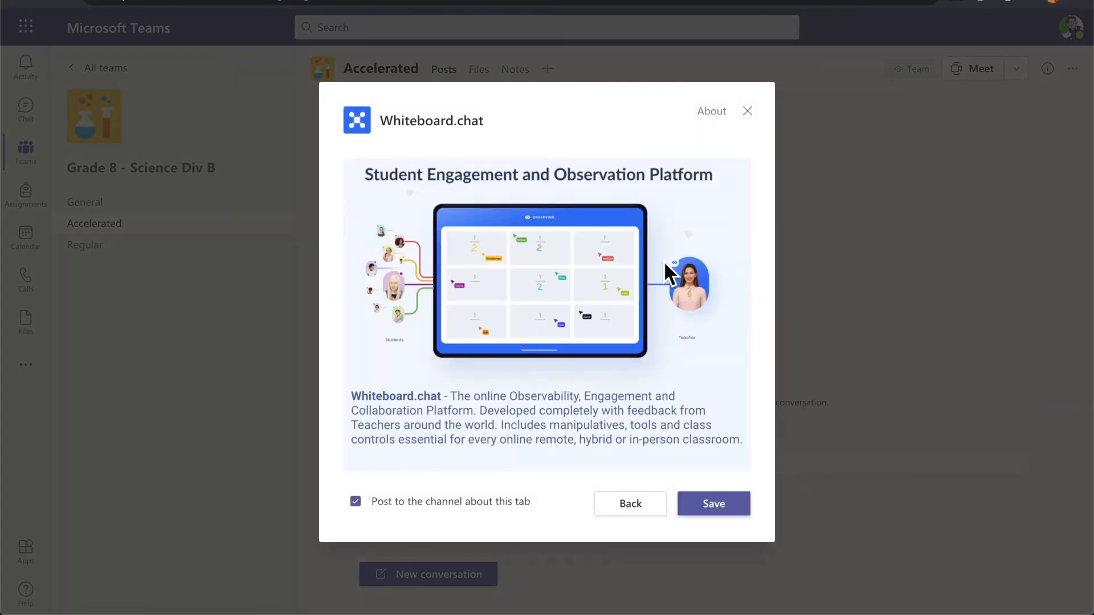
{"action": "left_click", "coordinate": [720, 506]}
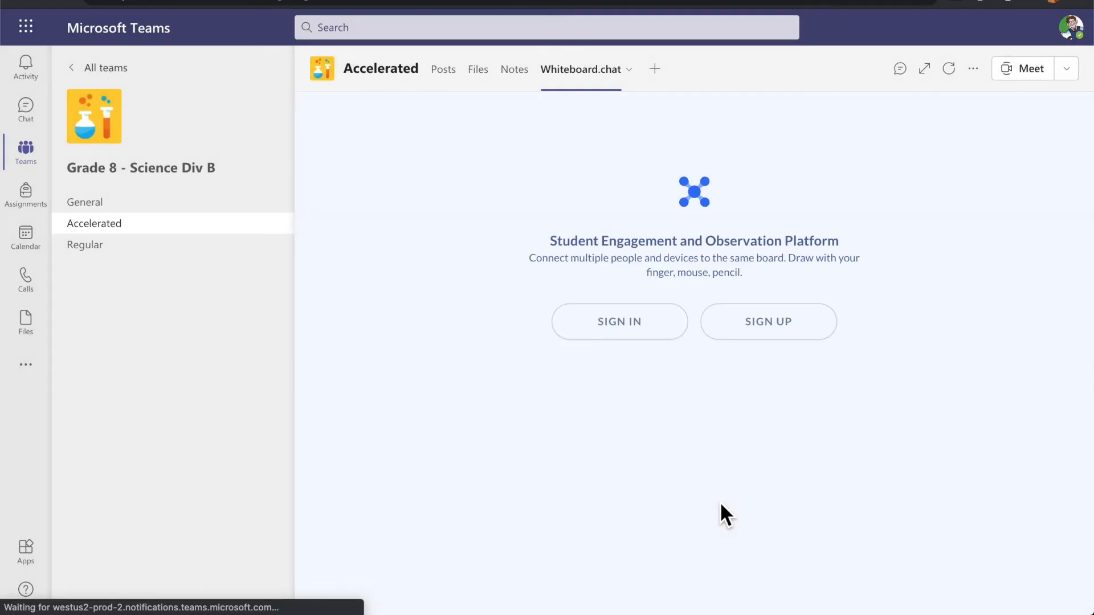
Sign in to Whiteboard.chat and open the saved Science Quiz board as instructor
{"action": "left_click", "coordinate": [617, 318]}
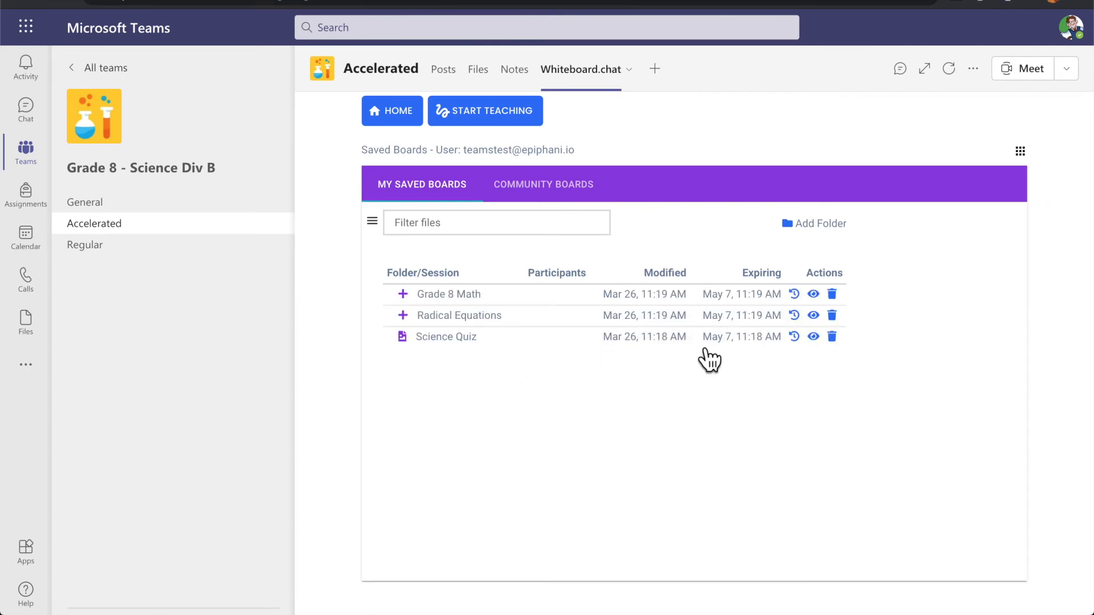
{"action": "left_click", "coordinate": [824, 342]}
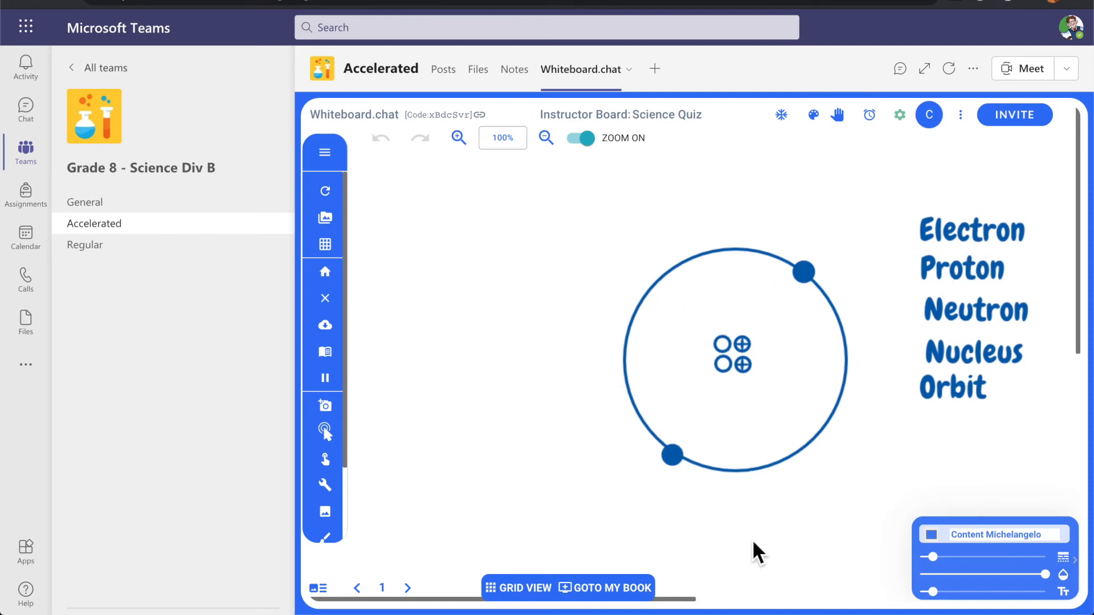
{"action": "key", "text": "super+Tab"}
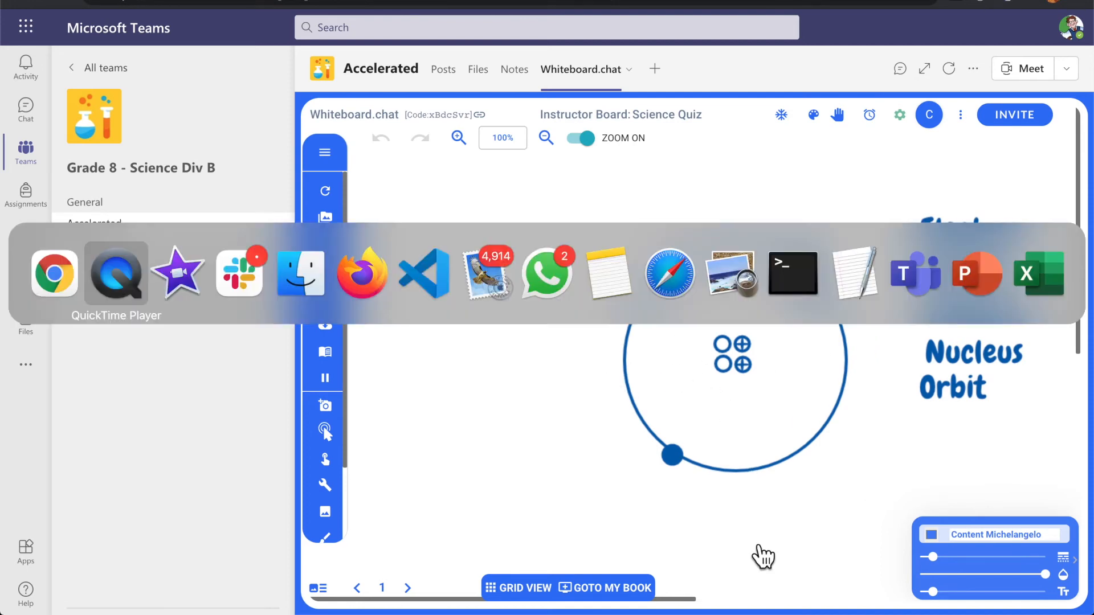
In the student's window, open the Whiteboard.chat tab of Science Div B's Accelerated channel
{"action": "key", "text": "super+Tab"}
{"action": "key", "text": "super+Tab"}
{"action": "key", "text": "super+Tab"}
{"action": "key", "text": "super+Tab"}
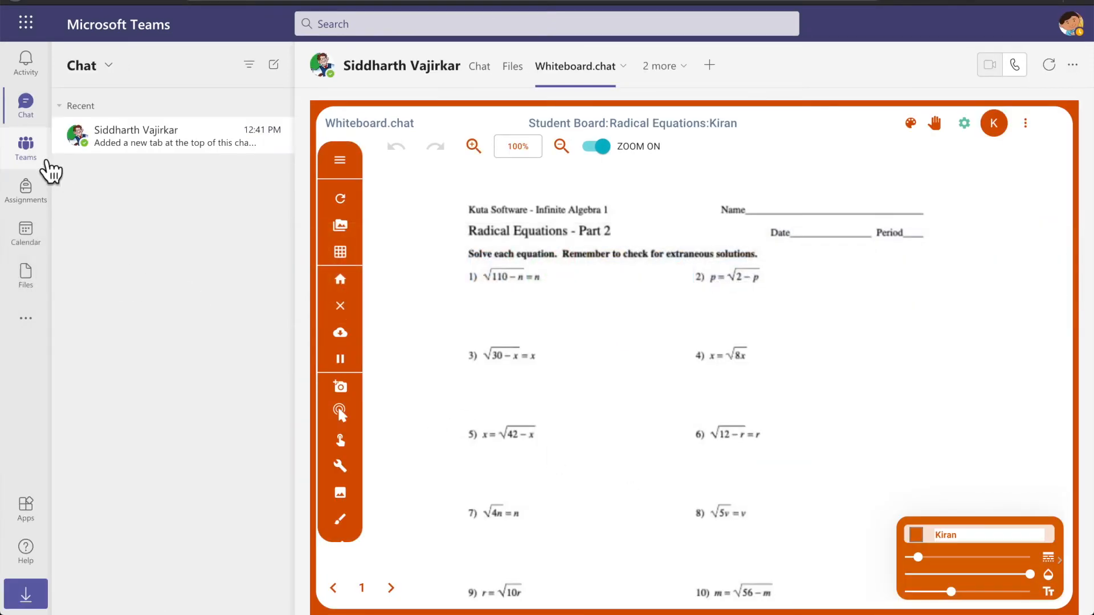
{"action": "left_click", "coordinate": [37, 157]}
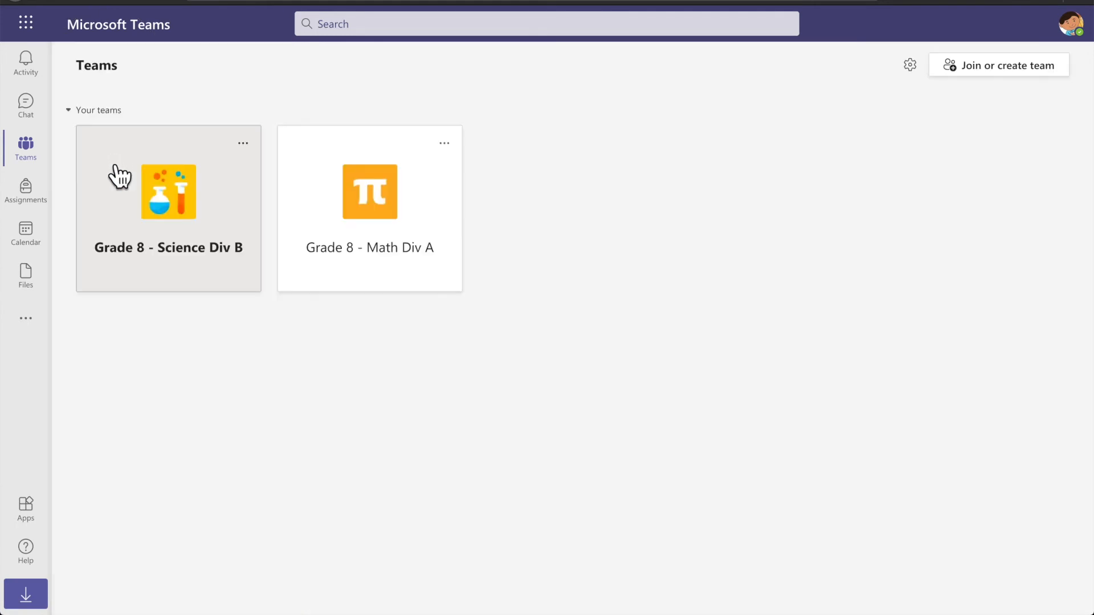
{"action": "left_click", "coordinate": [200, 215]}
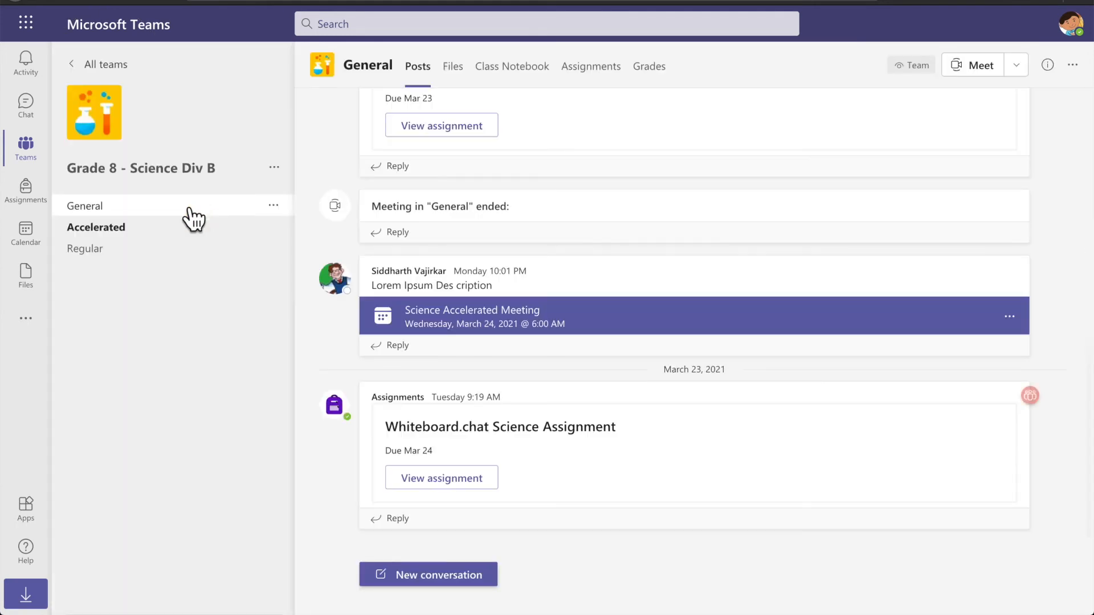
{"action": "left_click", "coordinate": [120, 231]}
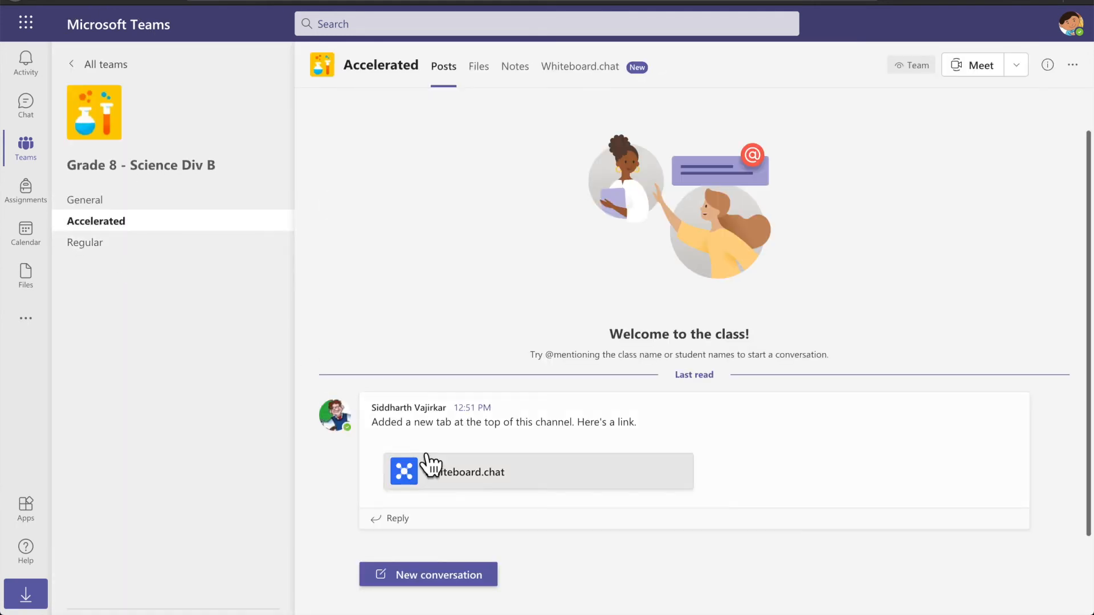
{"action": "left_click", "coordinate": [469, 473]}
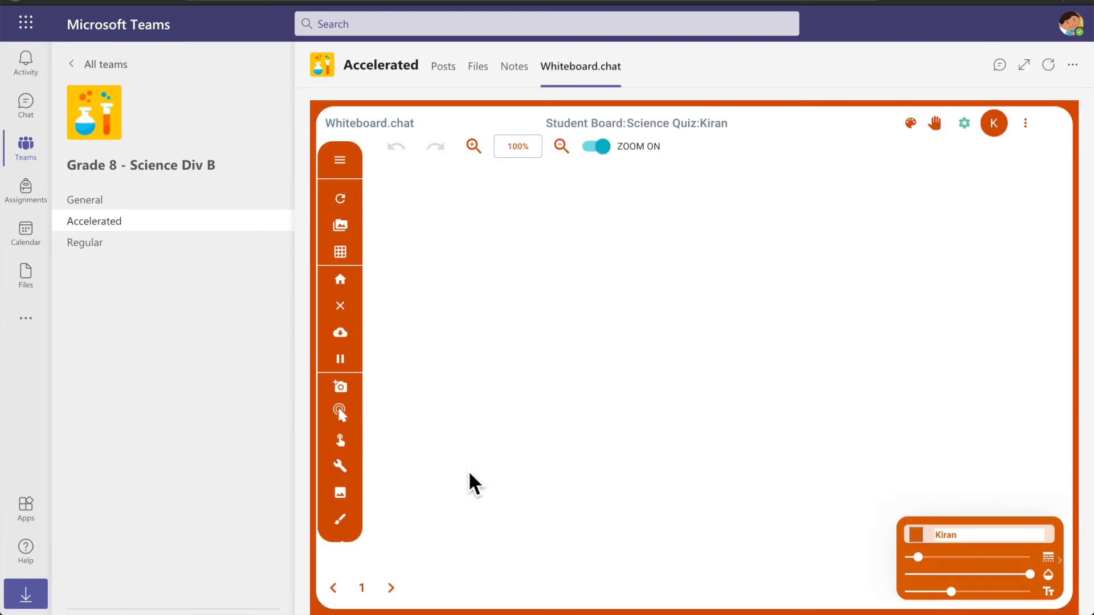
Place a Proton label on the atom's nucleus, then return to the teacher's window
{"action": "left_click", "coordinate": [361, 427]}
{"action": "left_click_drag", "start_coordinate": [956, 291], "coordinate": [817, 374]}
{"action": "left_click", "coordinate": [605, 388]}
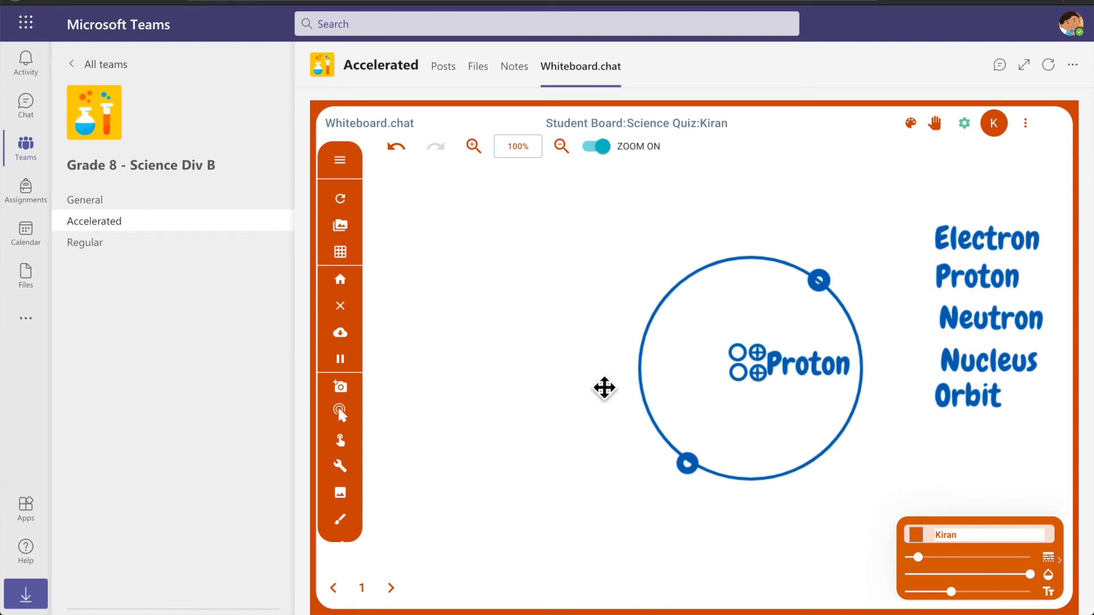
{"action": "key", "text": "super+Tab"}
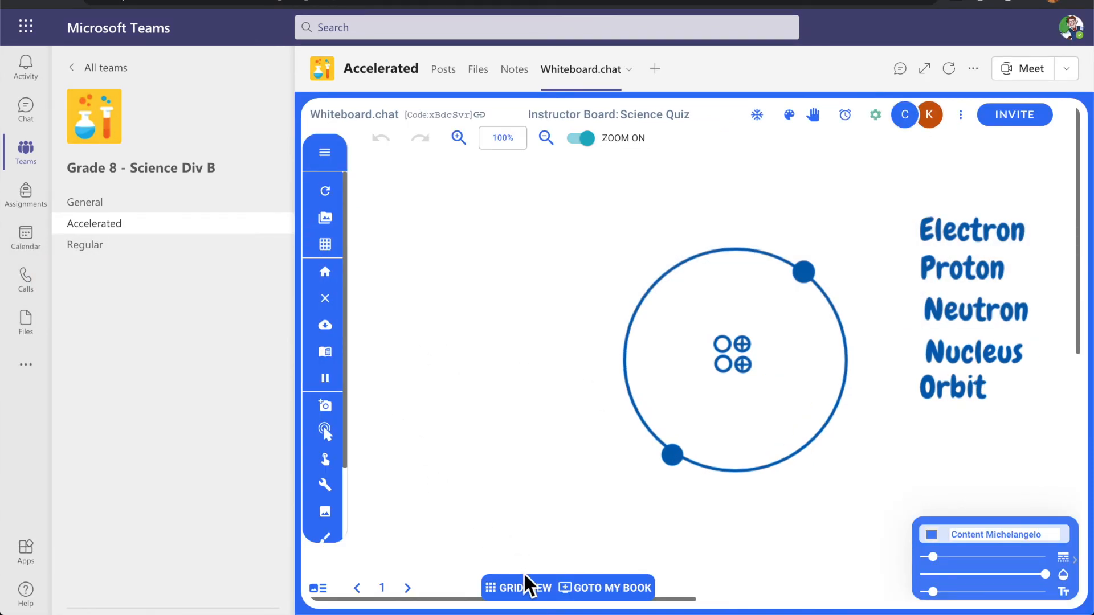
Preview the student's Proton-labelled board in grid view, then open the Grade 8 - Math Div A team
{"action": "left_click", "coordinate": [534, 596]}
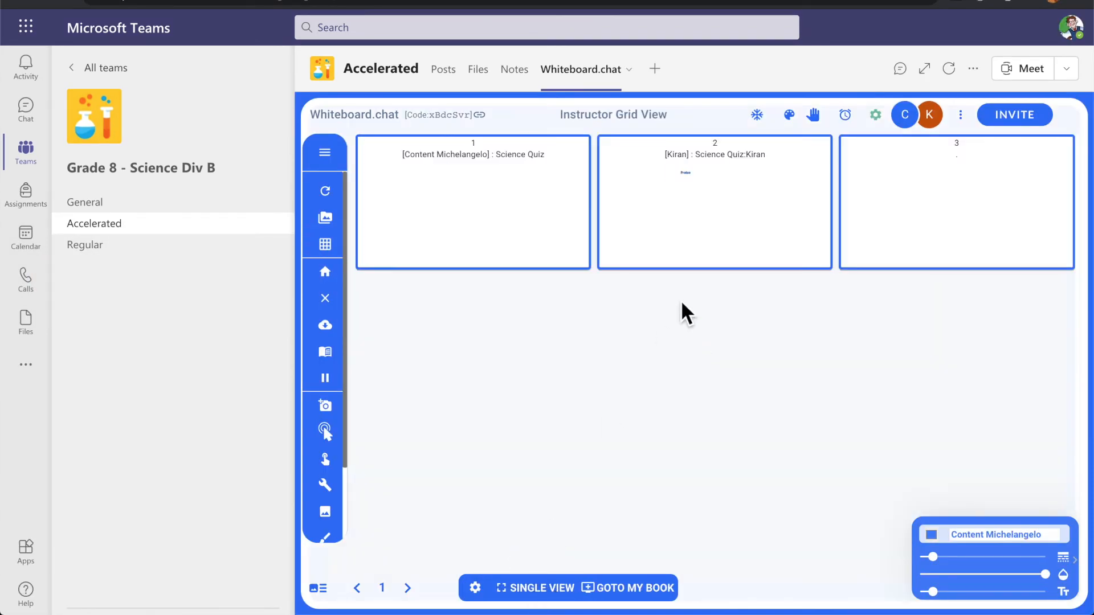
{"action": "left_click", "coordinate": [716, 223]}
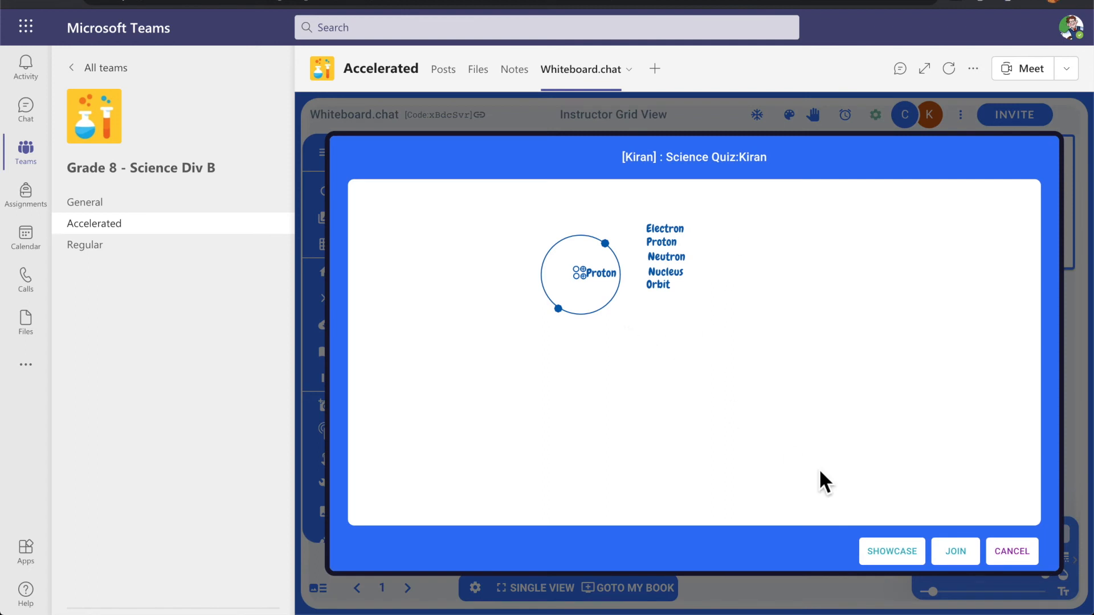
{"action": "left_click", "coordinate": [121, 71]}
{"action": "left_click", "coordinate": [176, 199]}
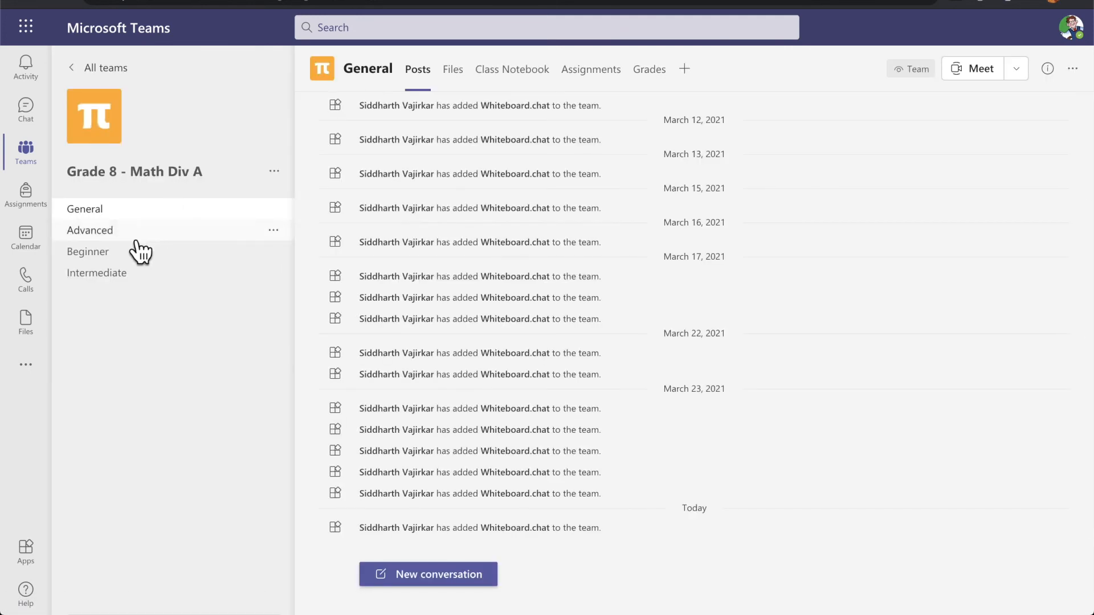
Open the Intermediate channel's Whiteboard.chat tab in both the teacher's and student's windows
{"action": "left_click", "coordinate": [120, 273]}
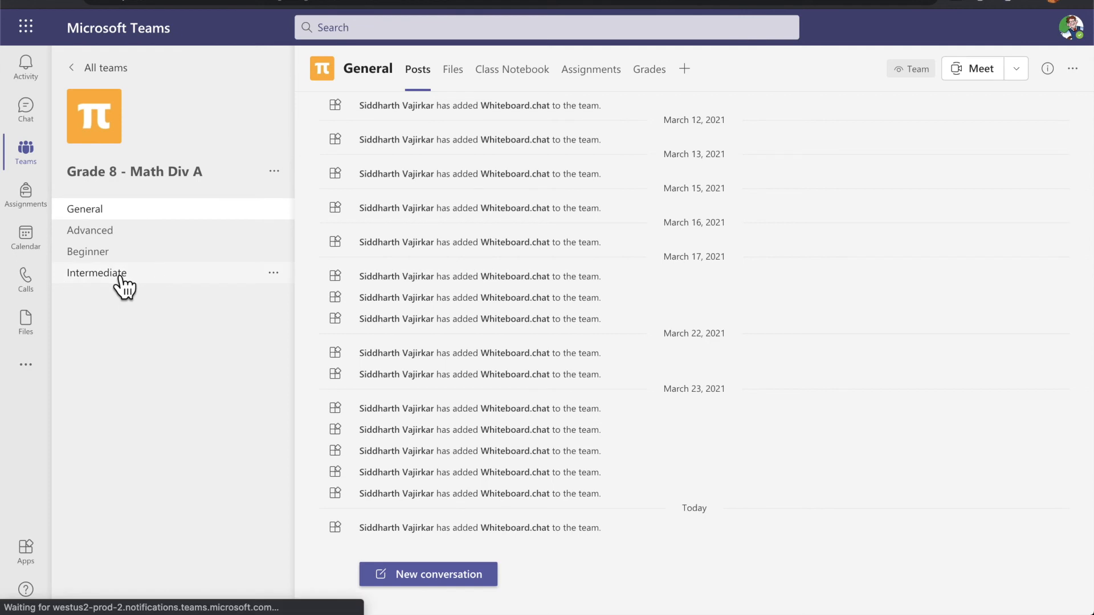
{"action": "left_click", "coordinate": [524, 483]}
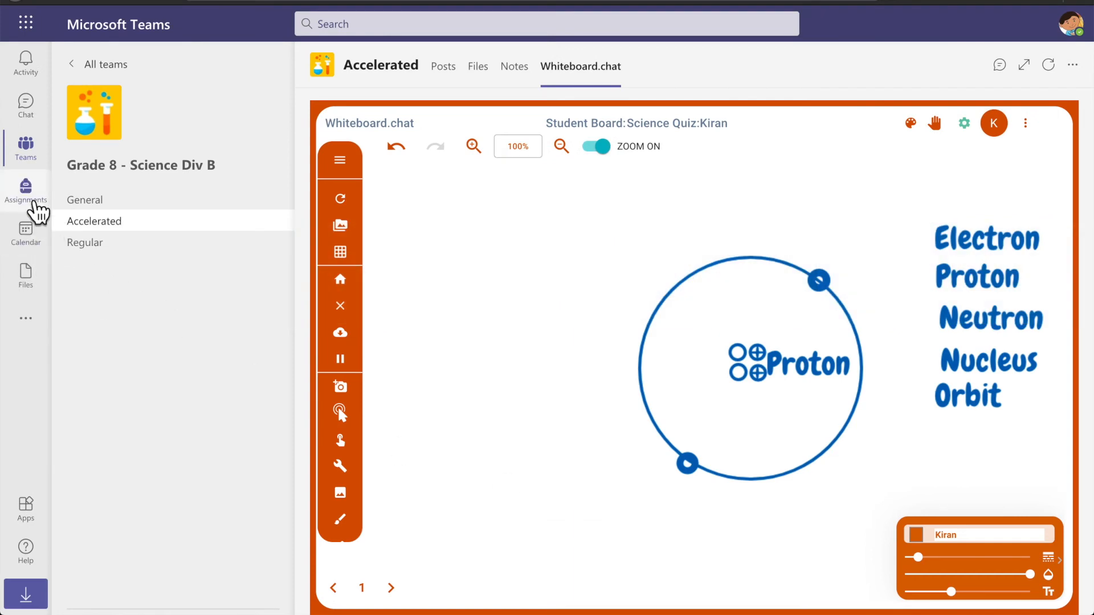
{"action": "left_click", "coordinate": [102, 66]}
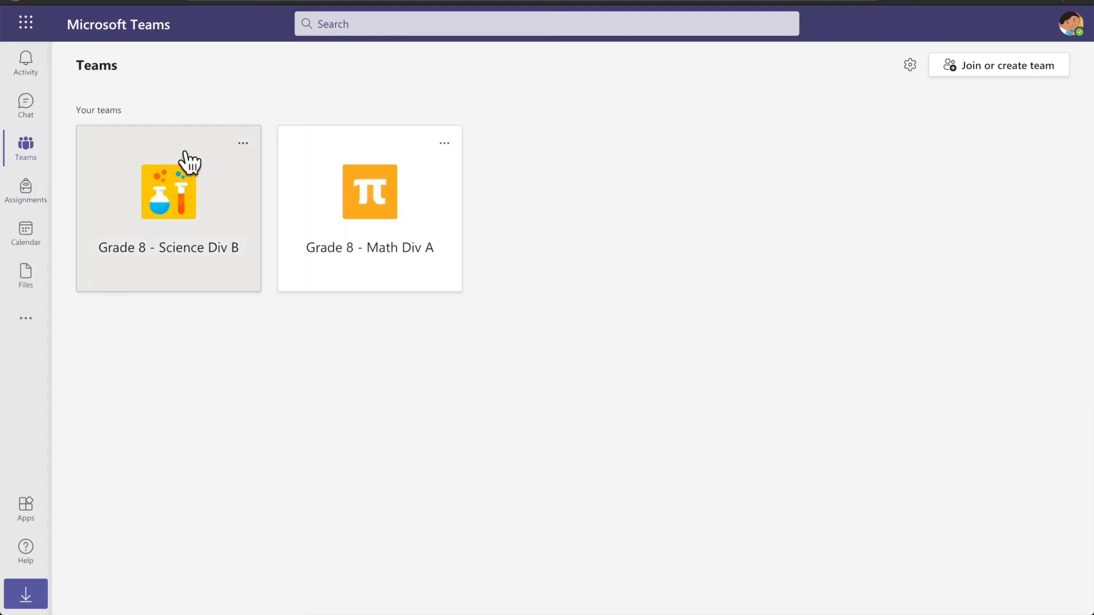
{"action": "left_click", "coordinate": [358, 222]}
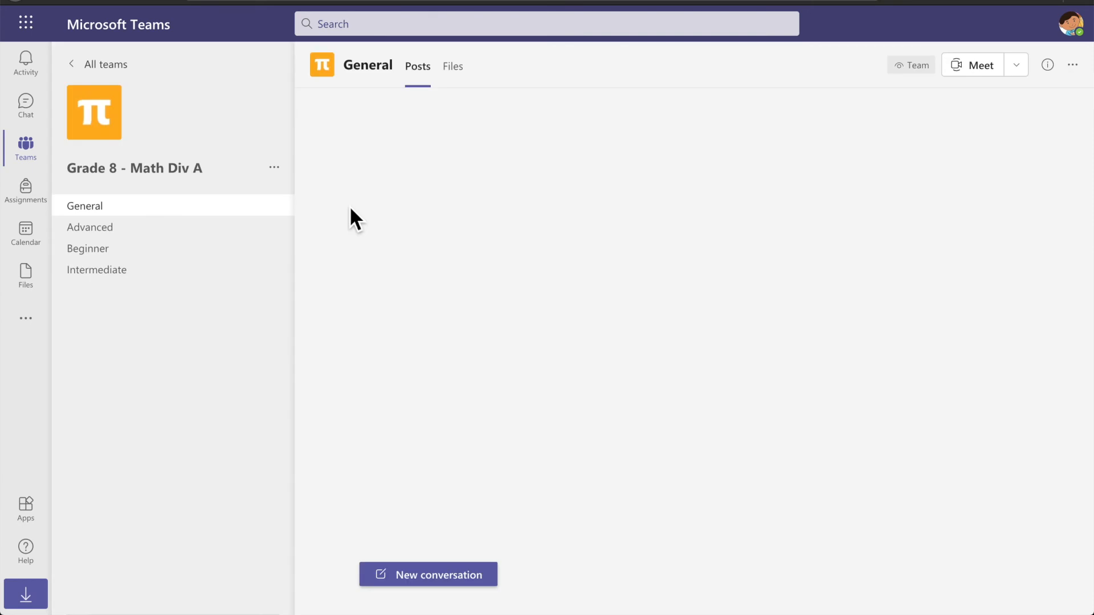
{"action": "left_click", "coordinate": [103, 278]}
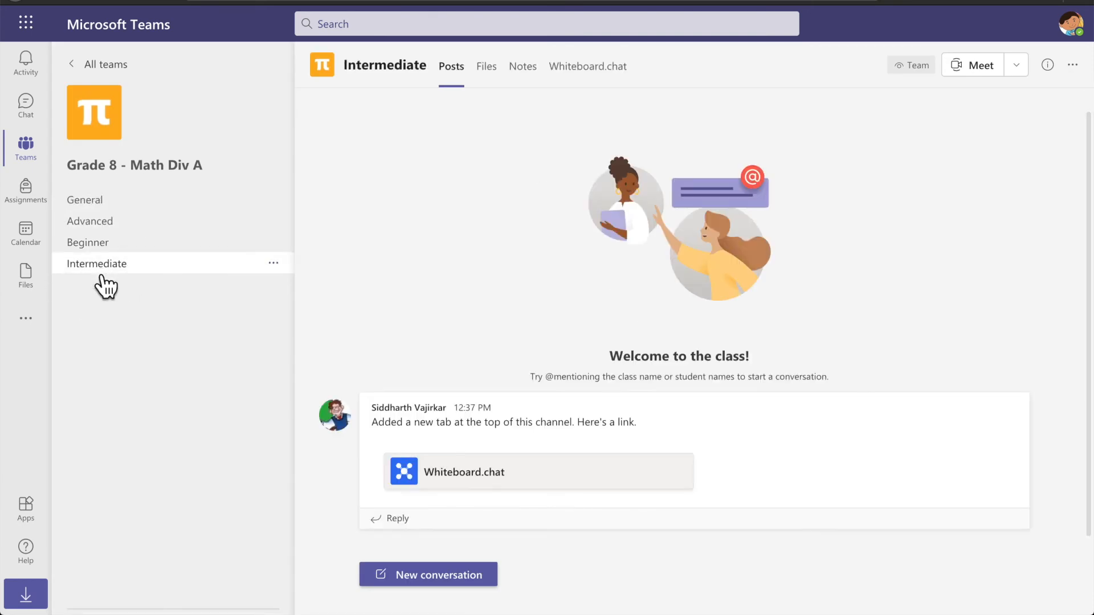
{"action": "left_click", "coordinate": [485, 480]}
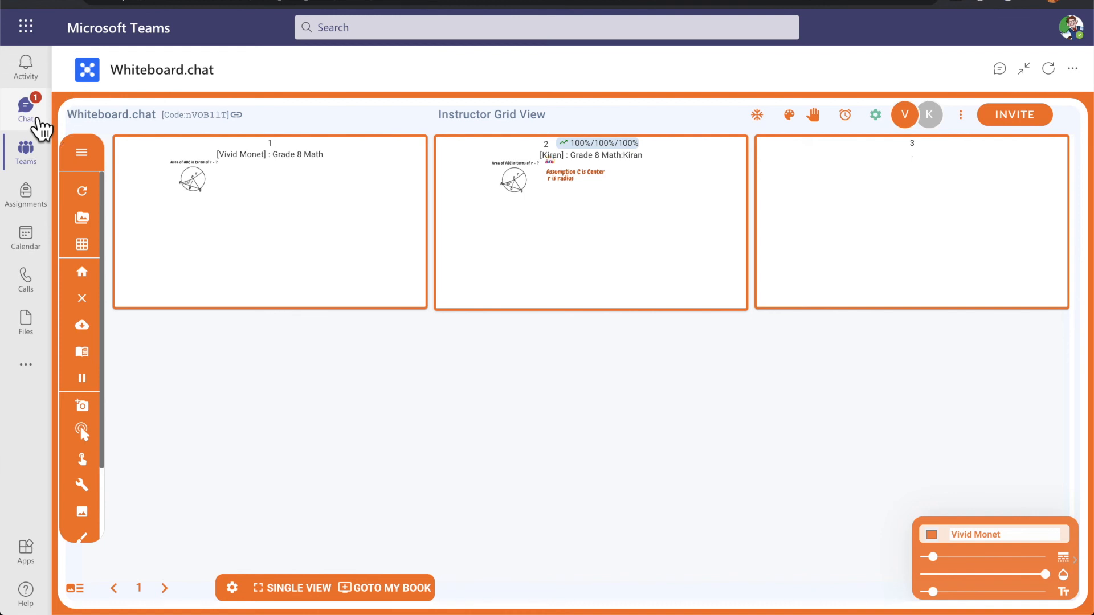
In Chat, open the student's conversation and add and save a Whiteboard.chat tab
{"action": "left_click", "coordinate": [36, 121]}
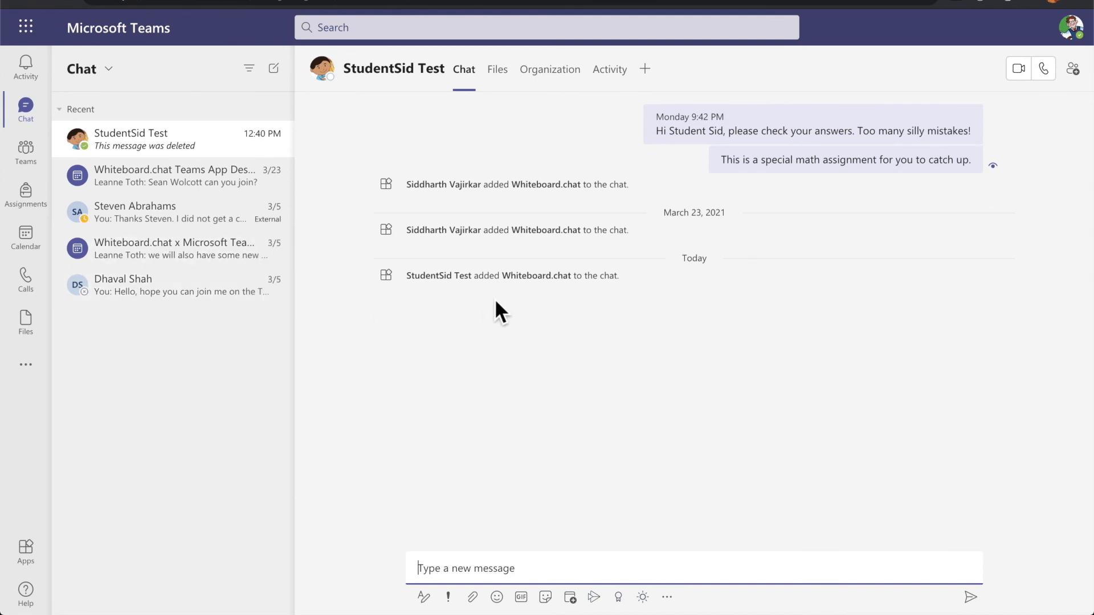
{"action": "mouse_move", "coordinate": [847, 177]}
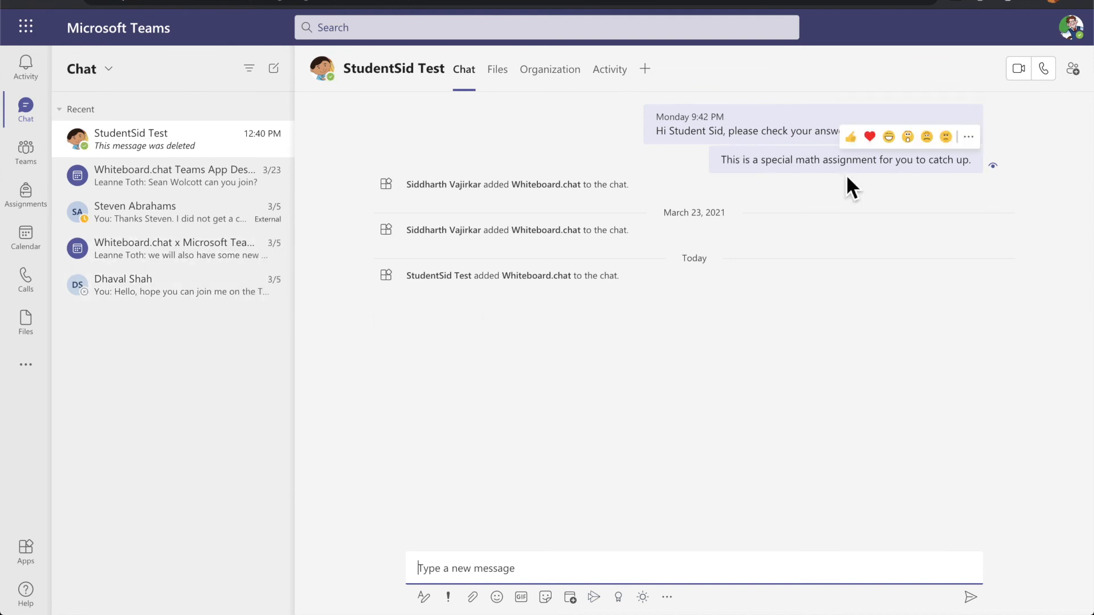
{"action": "left_click", "coordinate": [654, 77]}
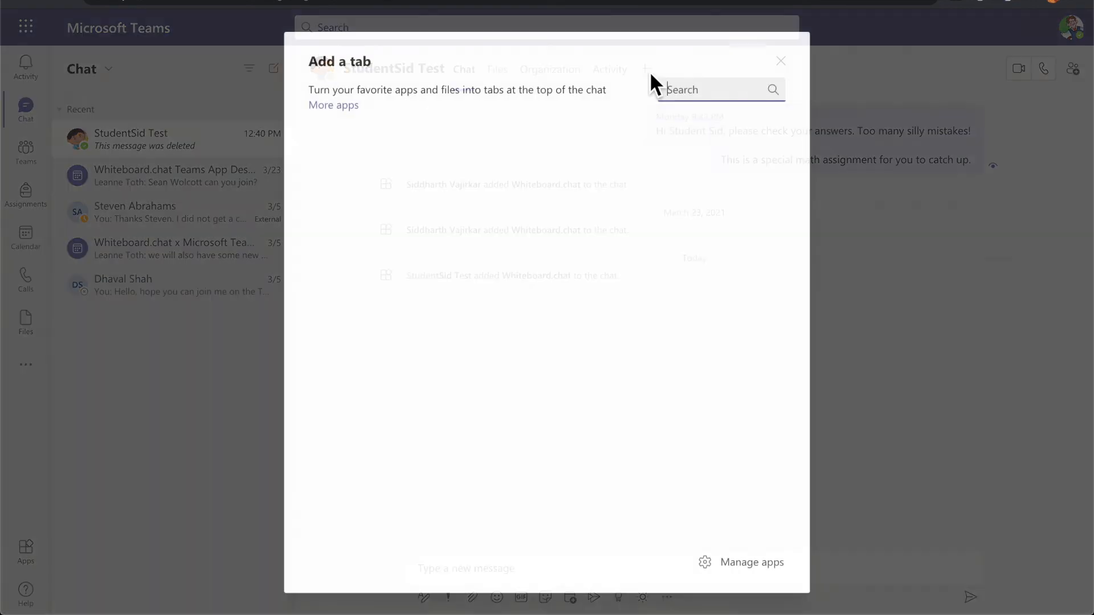
{"action": "left_click", "coordinate": [342, 193]}
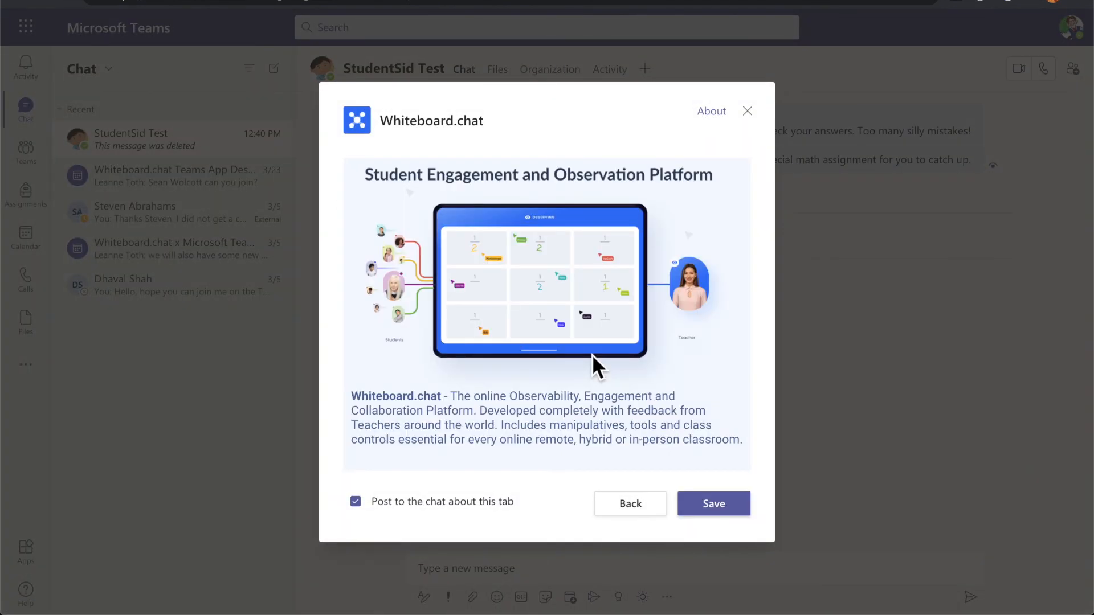
{"action": "left_click", "coordinate": [720, 505]}
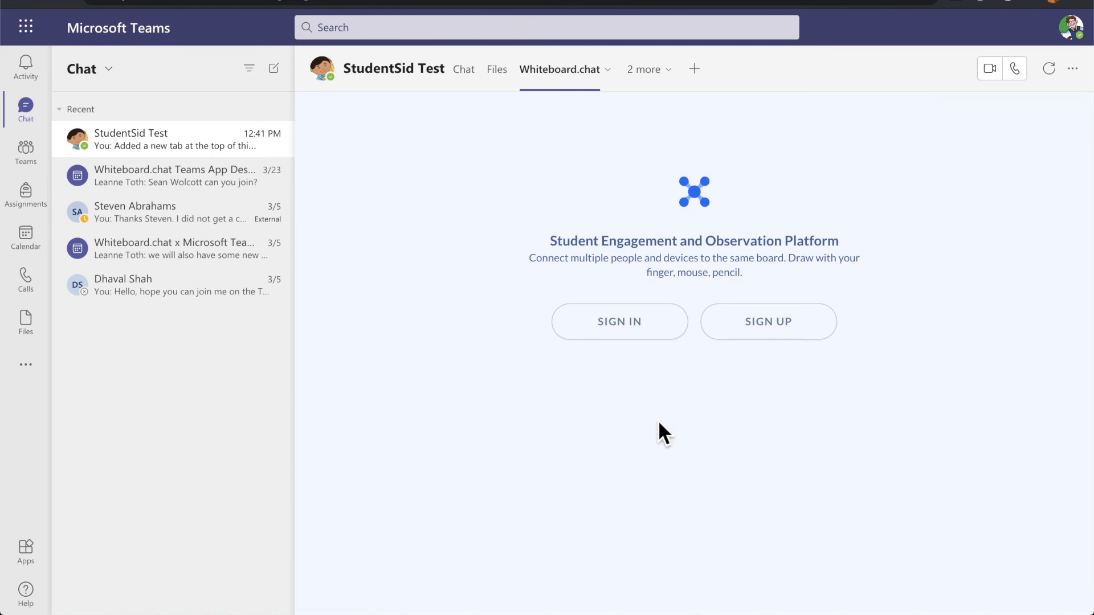
Sign in, open the Radical Equations board, then open it from the student's chat too
{"action": "left_click", "coordinate": [631, 335]}
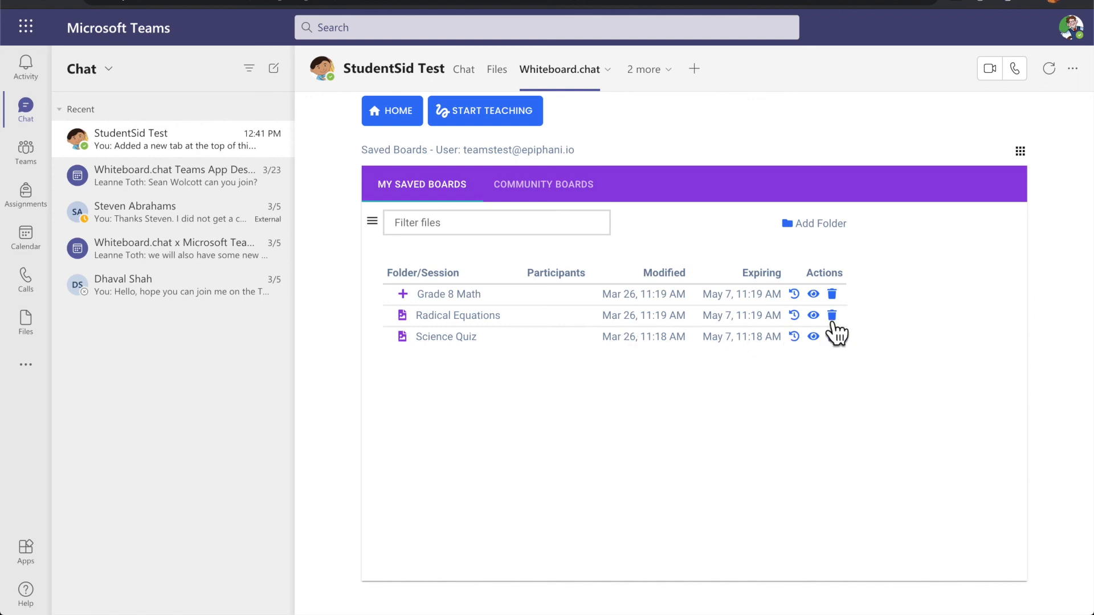
{"action": "left_click", "coordinate": [822, 325]}
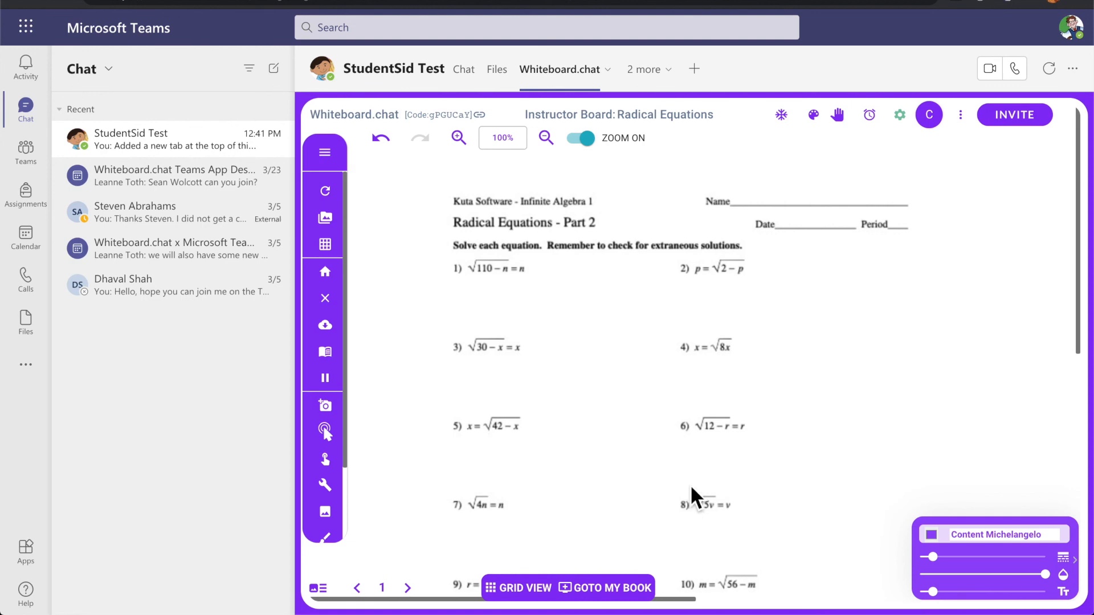
{"action": "key", "text": "super+Tab"}
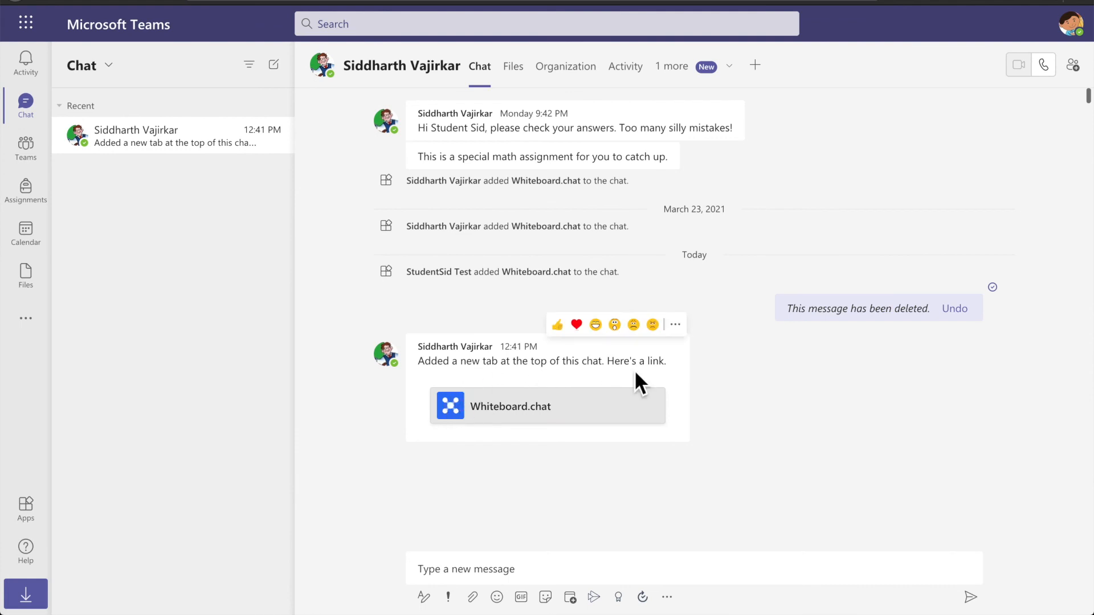
{"action": "left_click", "coordinate": [542, 424]}
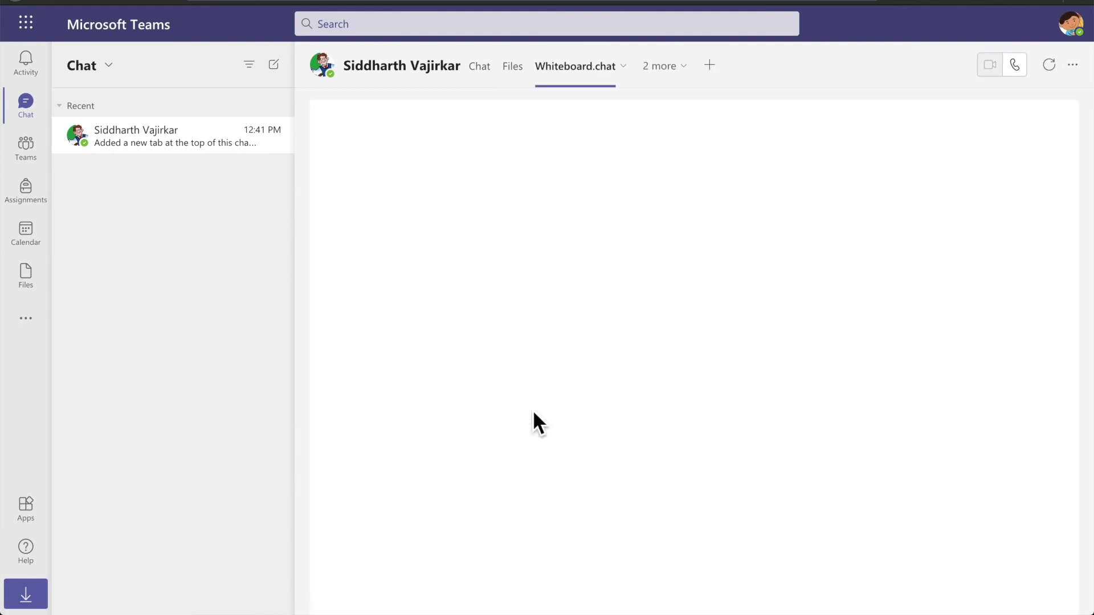